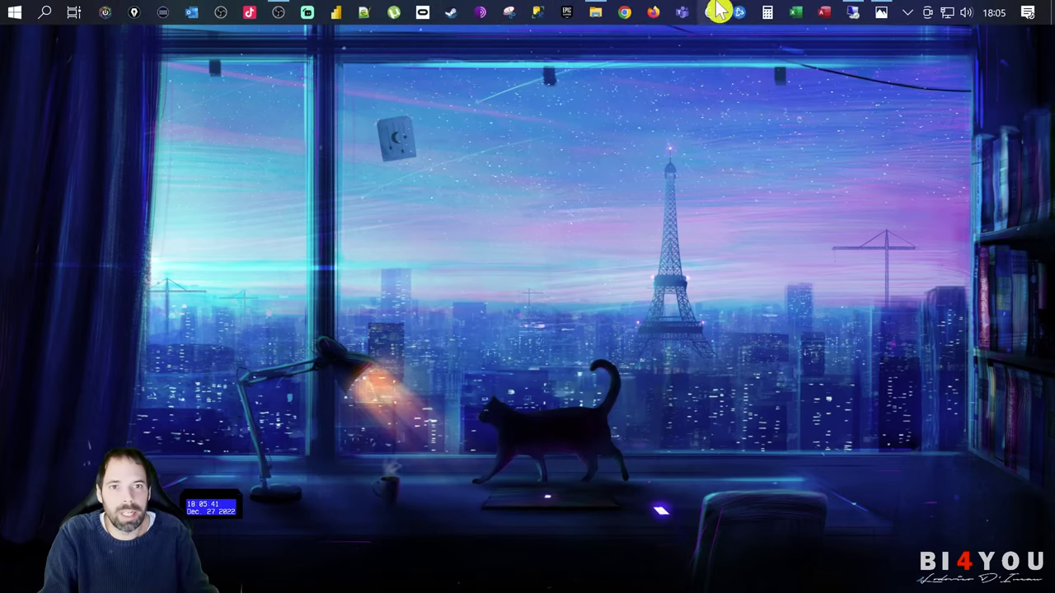
Switch to the Remote Desktop session and reposition the IIS Manager window on the server's desktop
{"action": "left_click", "coordinate": [852, 16]}
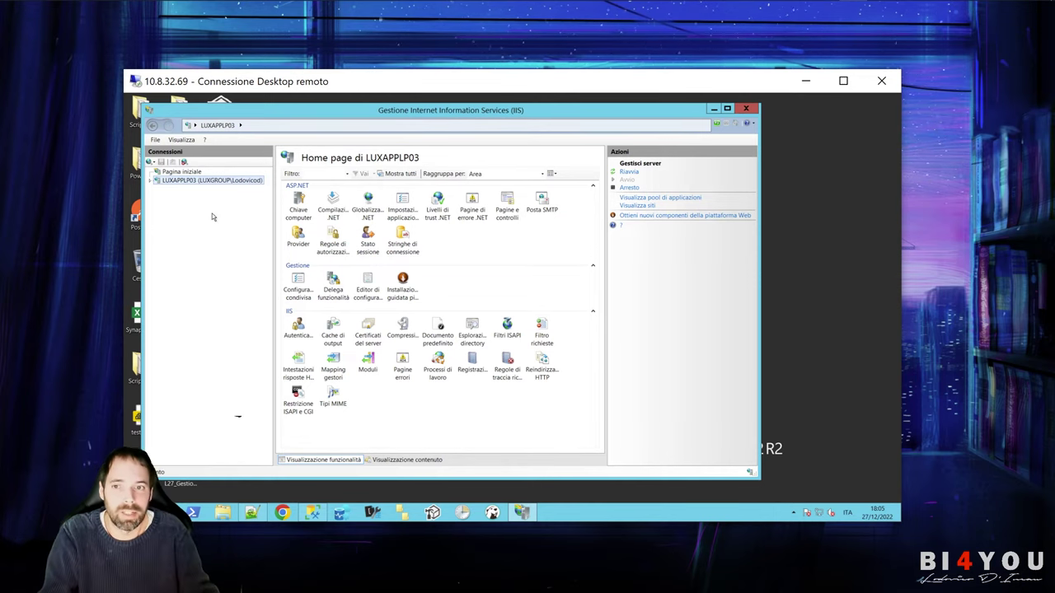
{"action": "left_click_drag", "start_coordinate": [420, 114], "coordinate": [464, 111]}
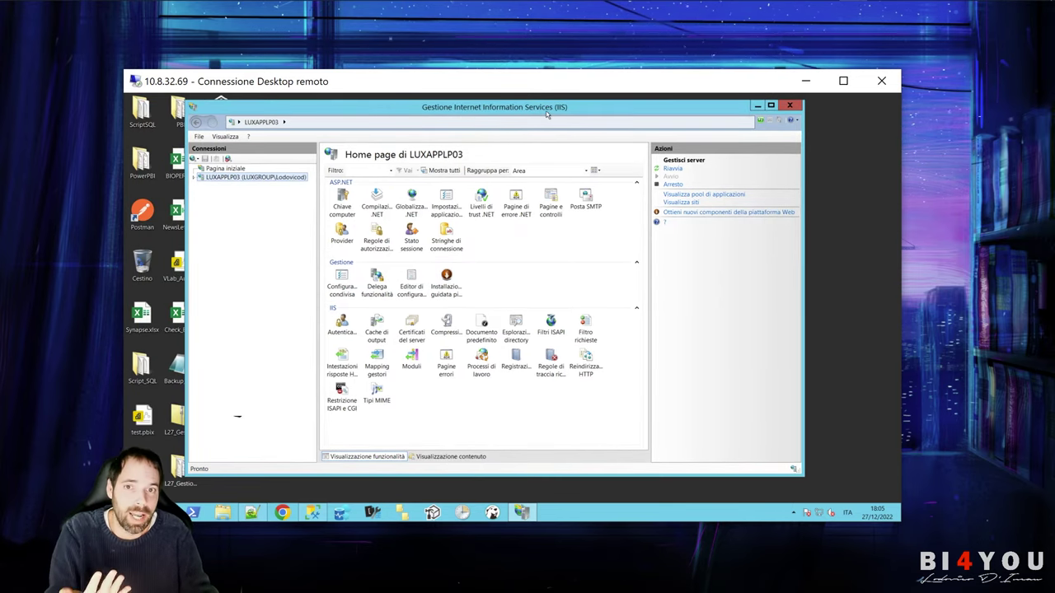
{"action": "left_click_drag", "start_coordinate": [544, 116], "coordinate": [545, 122]}
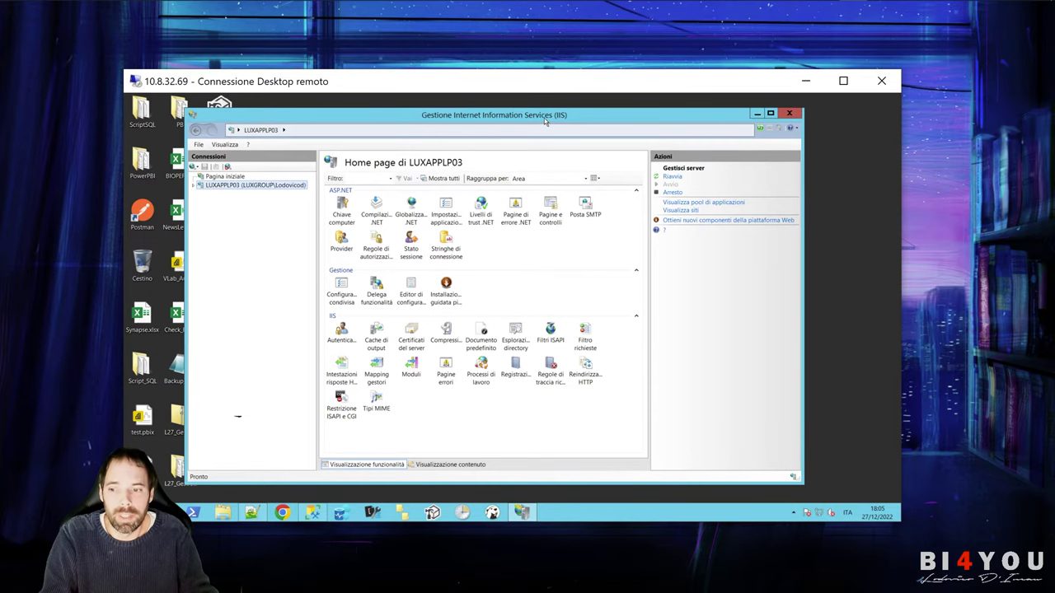
Search the remote server for "iis" and open Internet Information Services (IIS) Manager from the results
{"action": "left_click", "coordinate": [193, 513]}
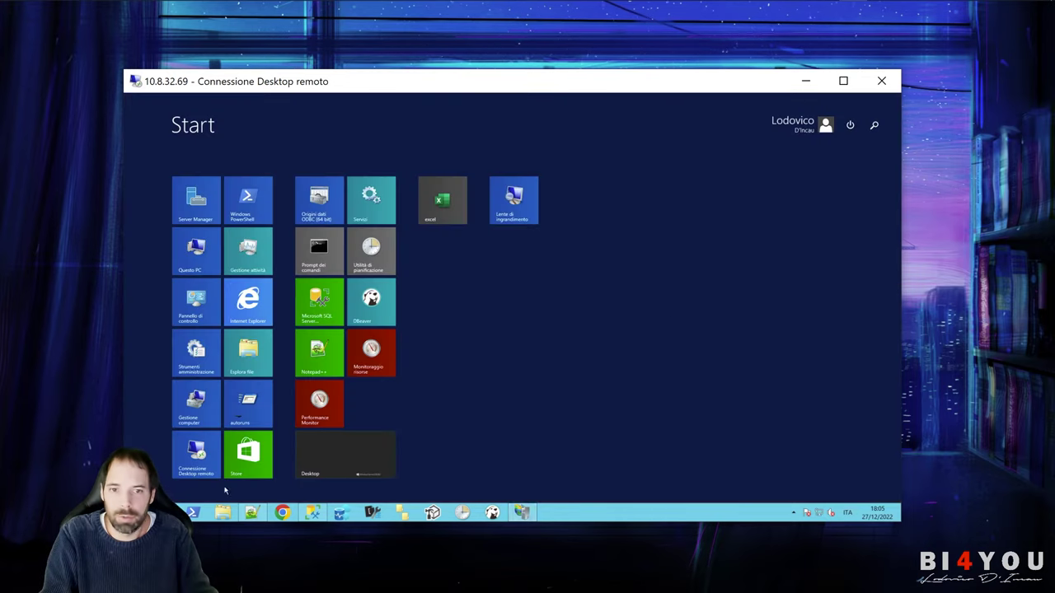
{"action": "left_click", "coordinate": [871, 124]}
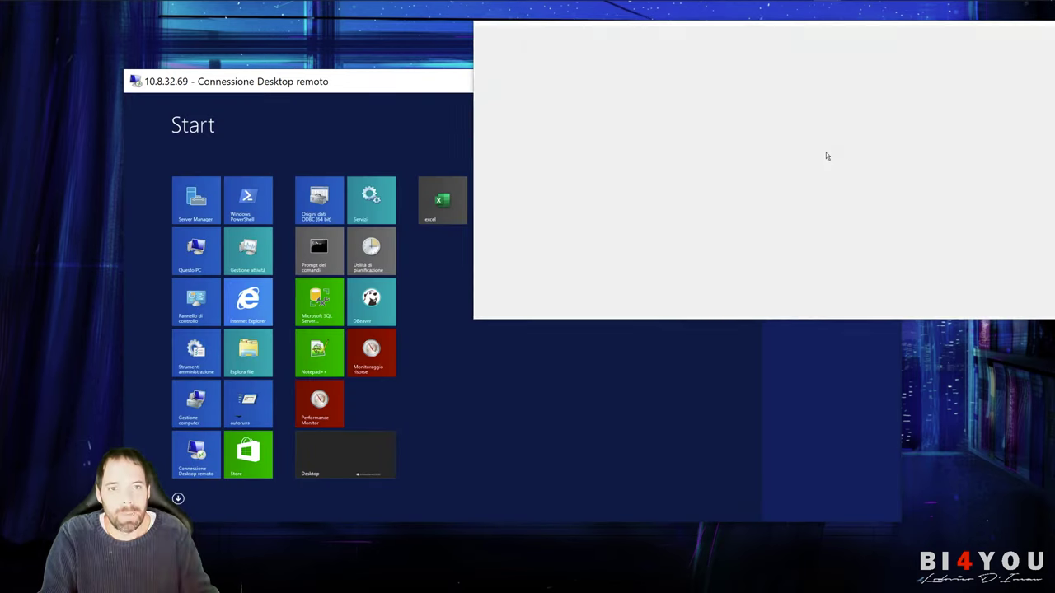
{"action": "type", "text": "iis"}
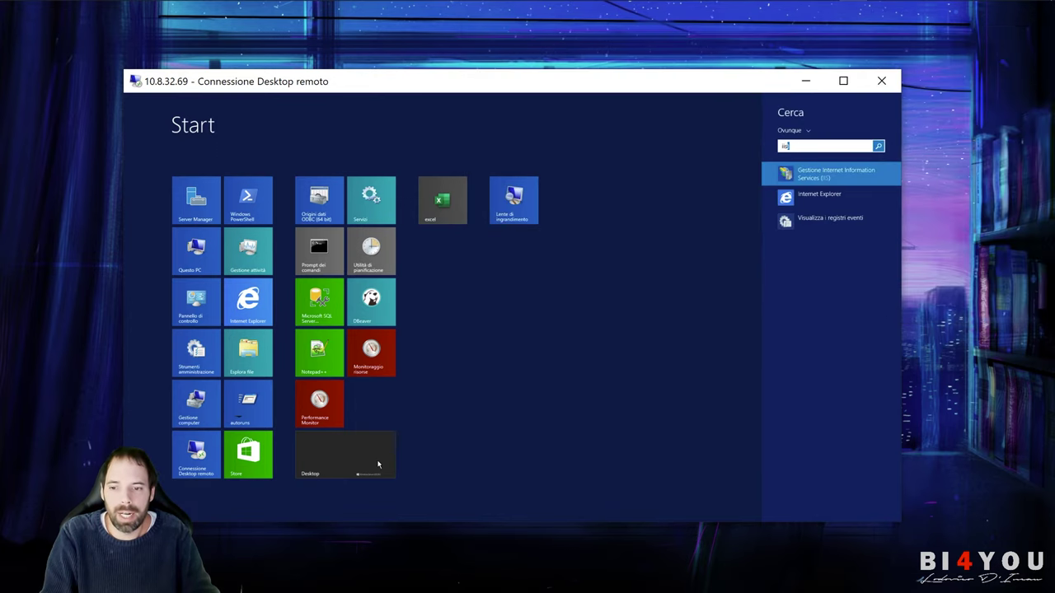
{"action": "key", "text": "Return"}
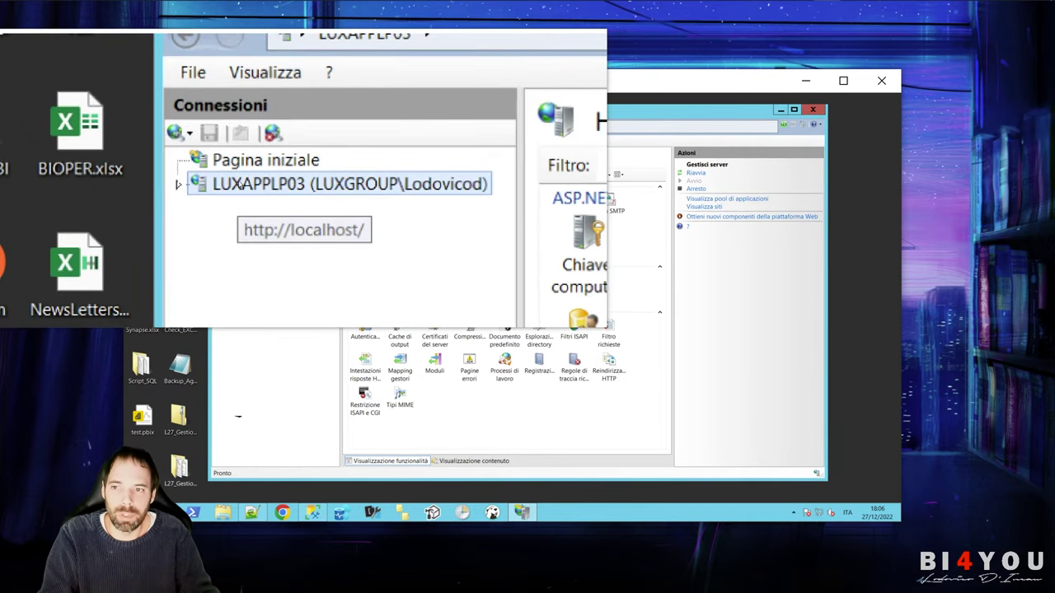
Expand the LUXAPPLP03 server and its Siti node, and select Default Web Site
{"action": "left_click", "coordinate": [217, 183]}
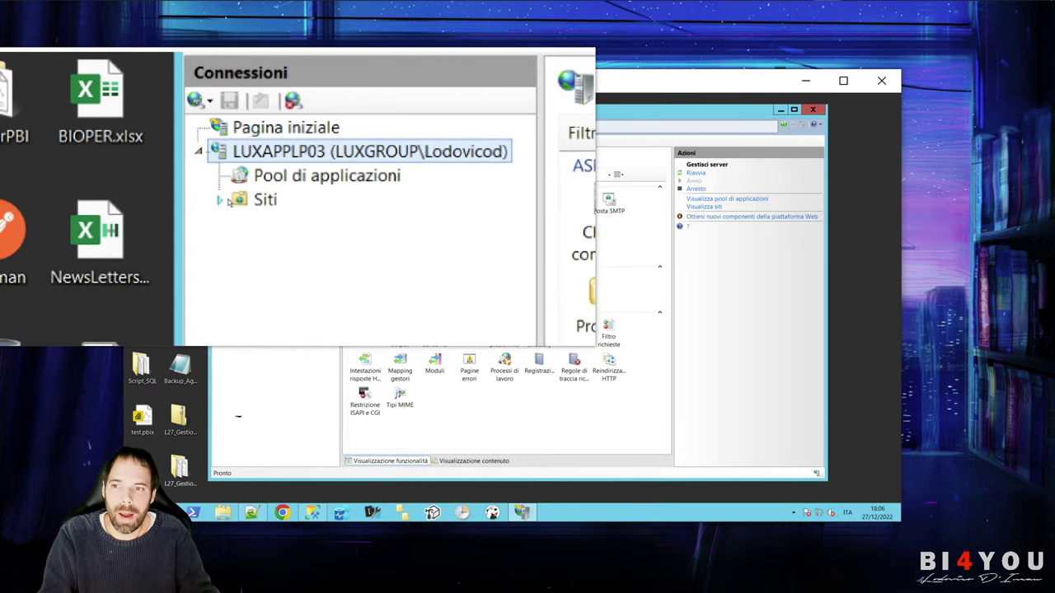
{"action": "left_click", "coordinate": [224, 201]}
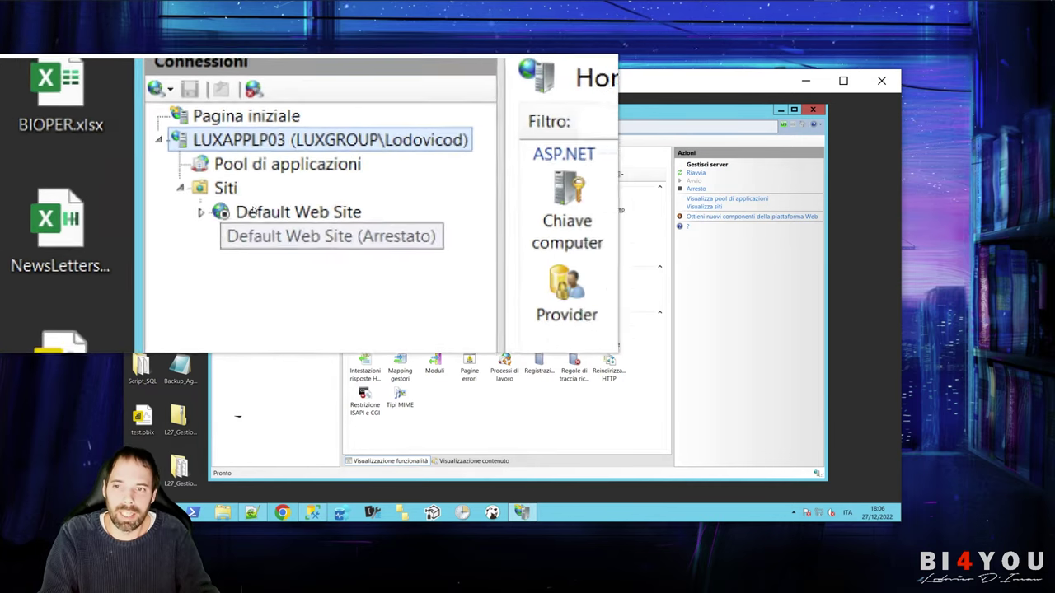
{"action": "left_click", "coordinate": [258, 211]}
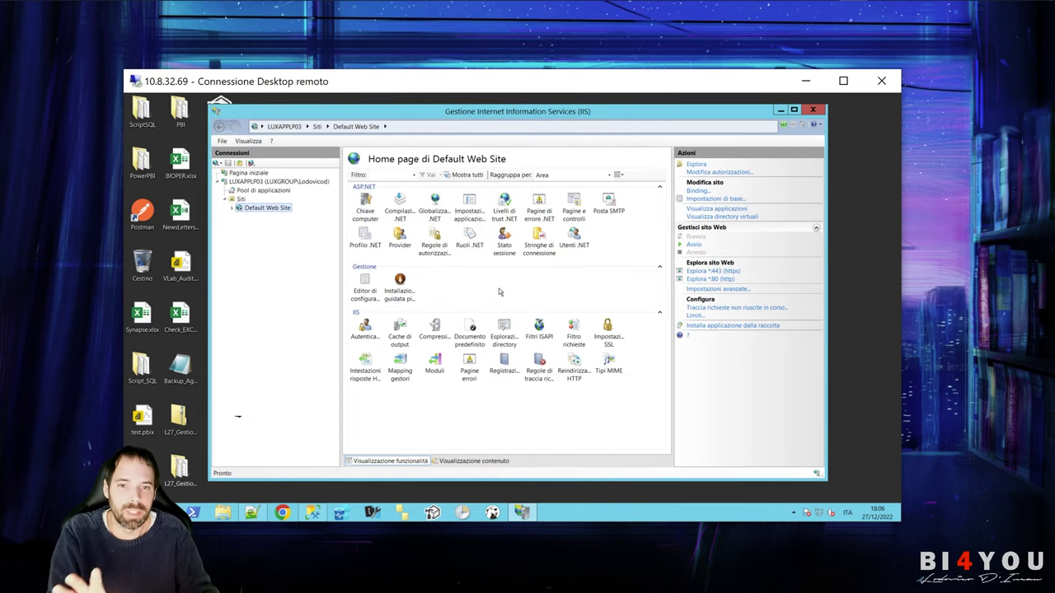
{"action": "key", "text": "Tab"}
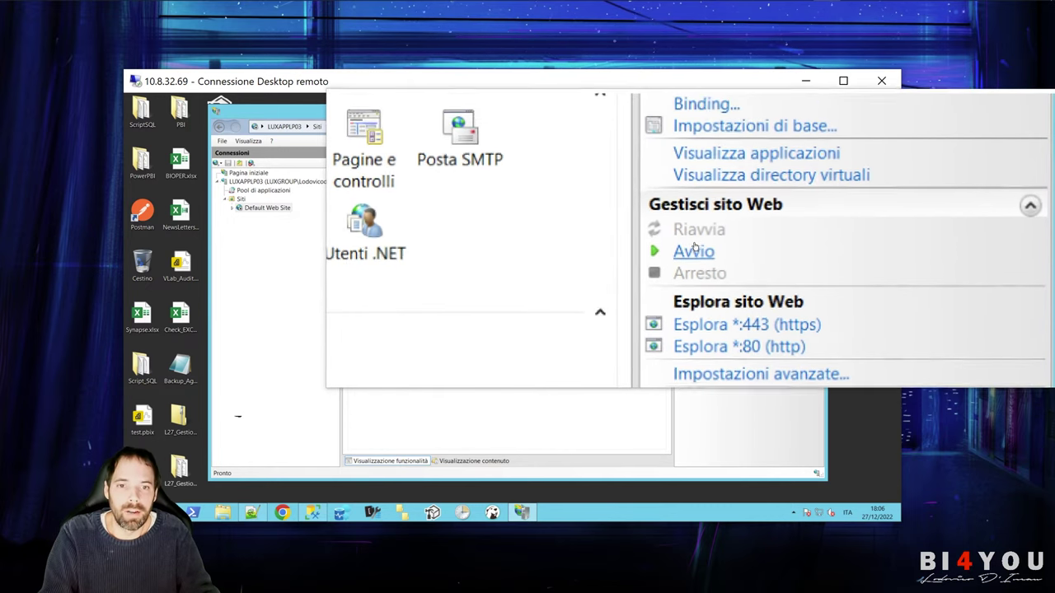
Try twice to start Default Web Site on its existing ports, dismissing the message each time
{"action": "left_click", "coordinate": [693, 248]}
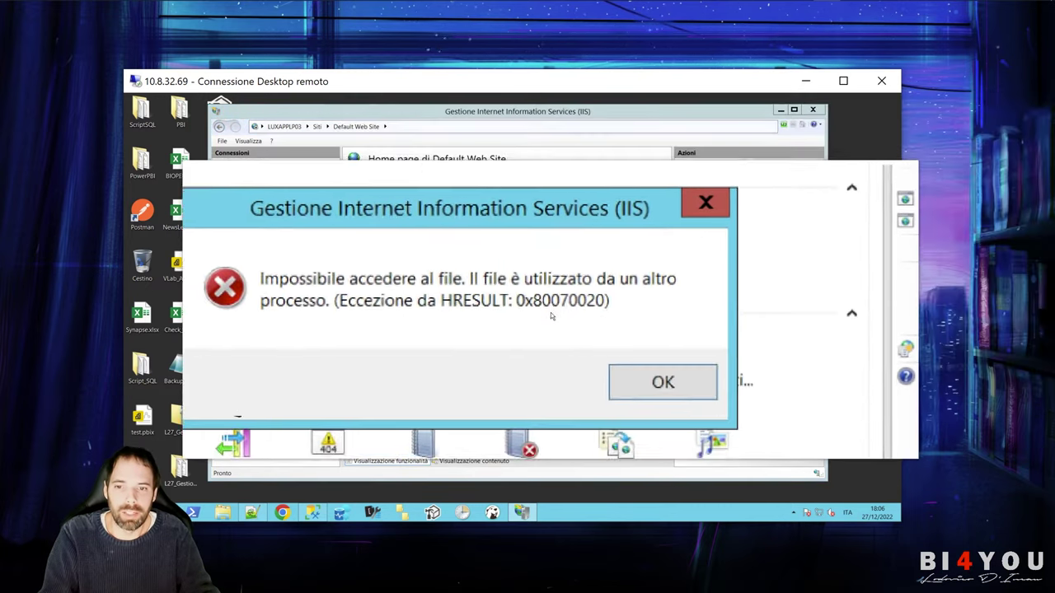
{"action": "left_click", "coordinate": [591, 339]}
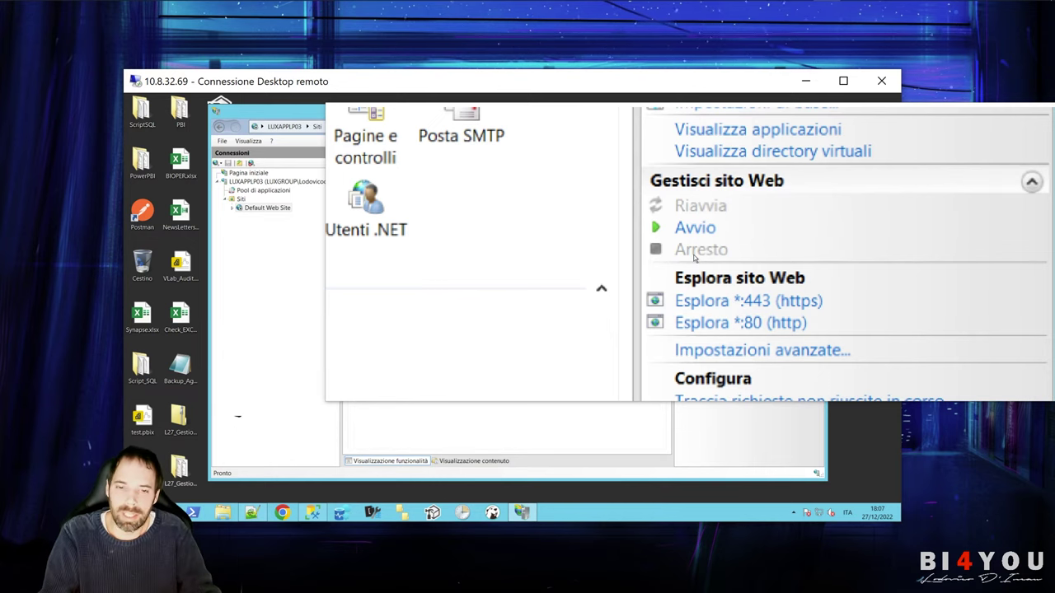
{"action": "left_click", "coordinate": [695, 246]}
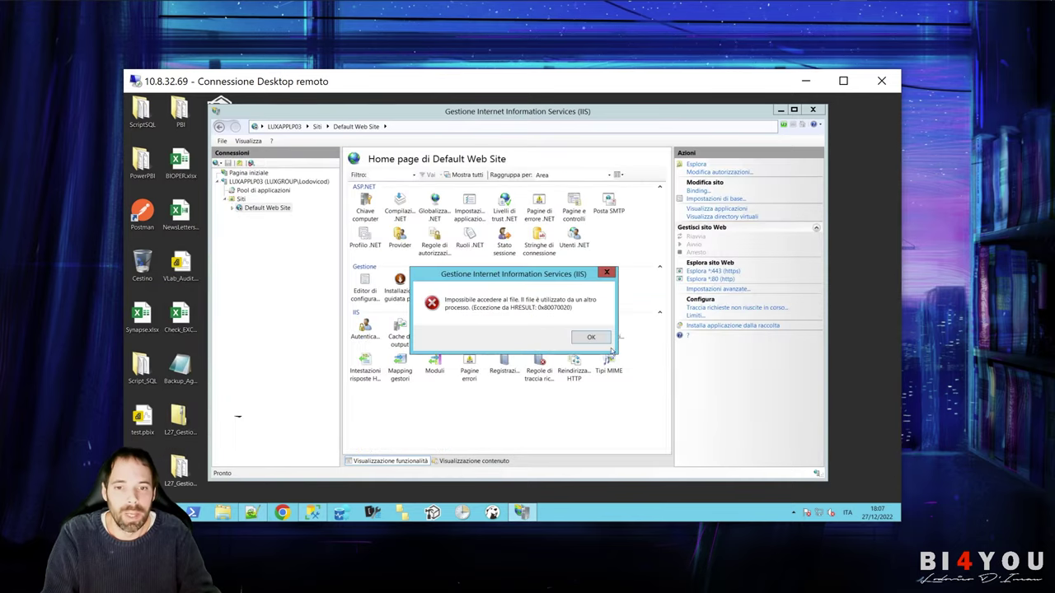
{"action": "left_click", "coordinate": [591, 339]}
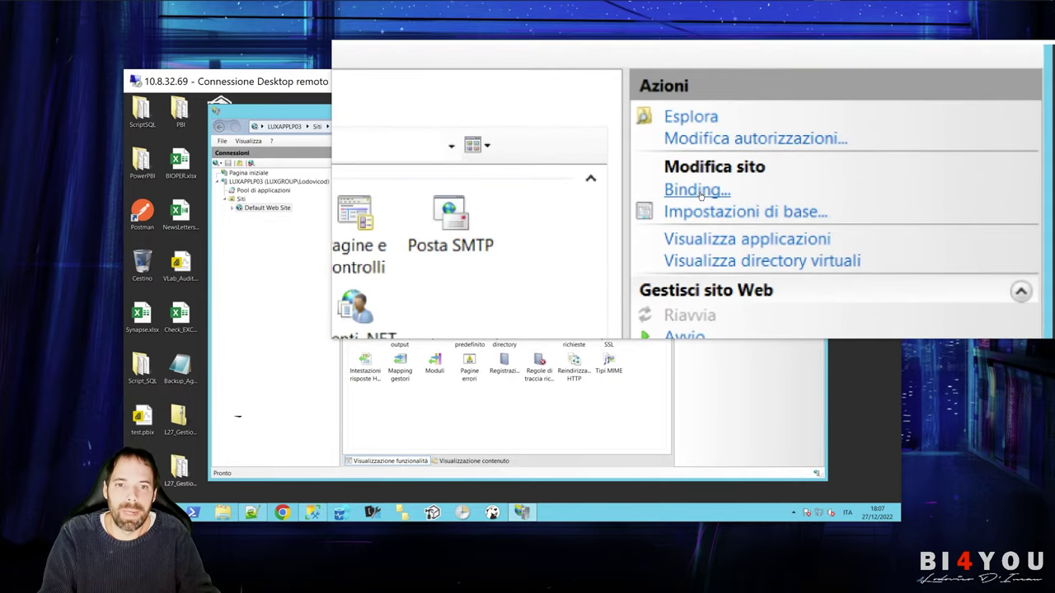
Edit the https binding of Default Web Site and set its port to 4433
{"action": "left_click", "coordinate": [699, 192]}
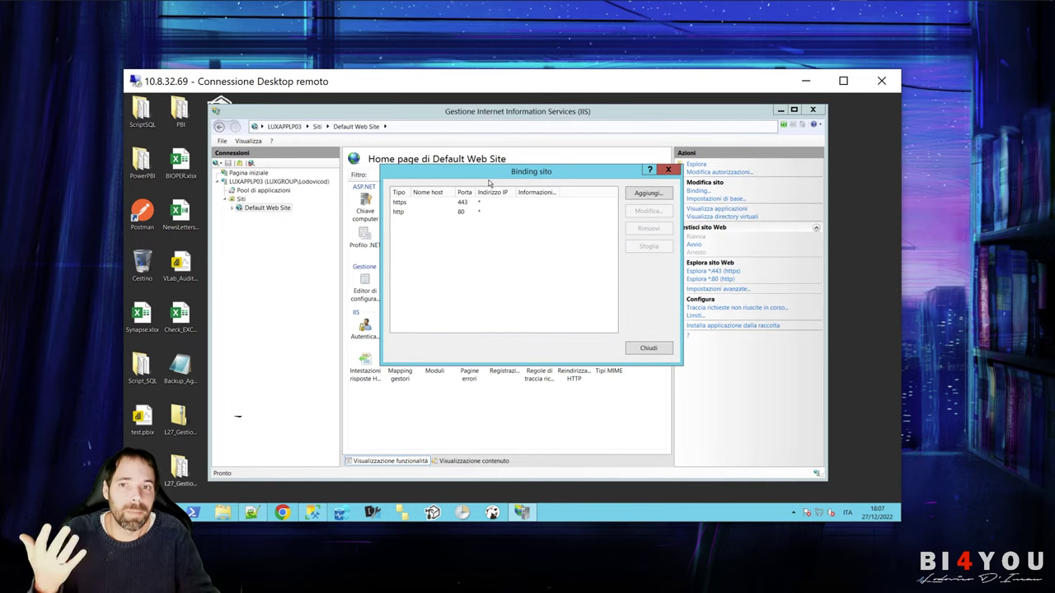
{"action": "left_click", "coordinate": [464, 206]}
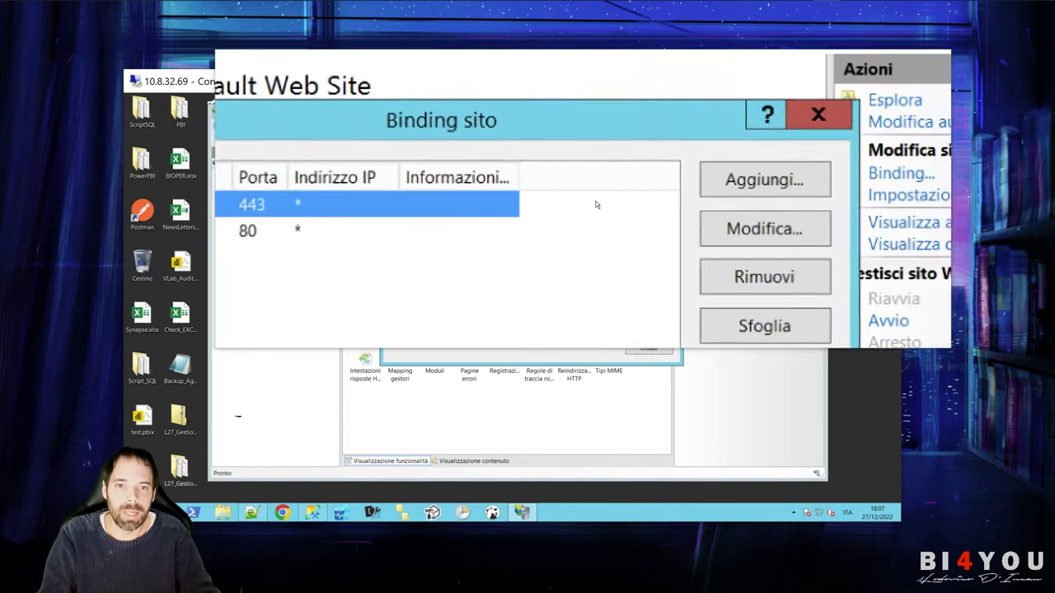
{"action": "left_click", "coordinate": [714, 213]}
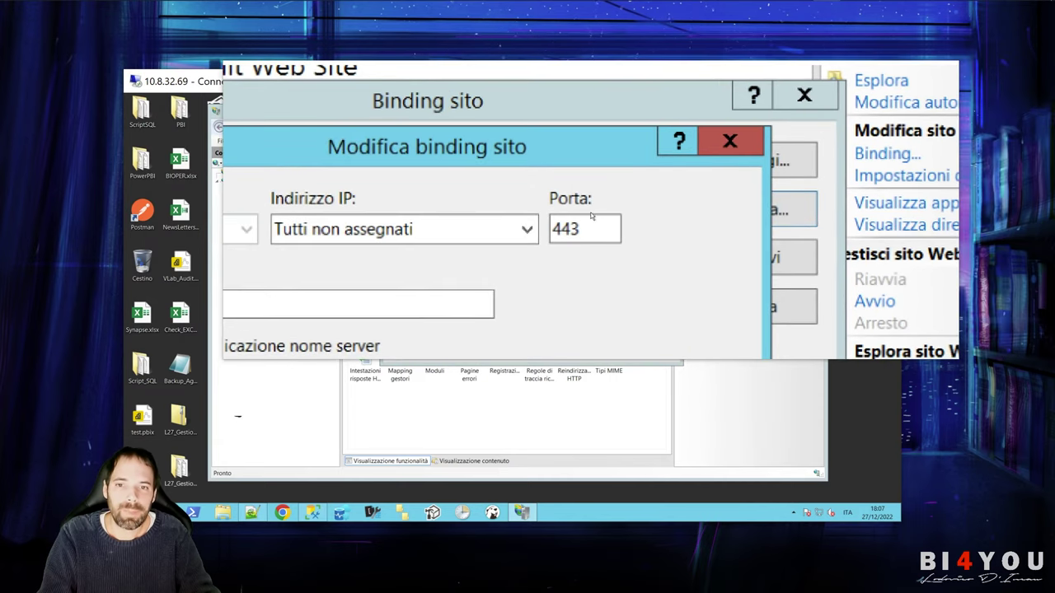
{"action": "left_click", "coordinate": [515, 235]}
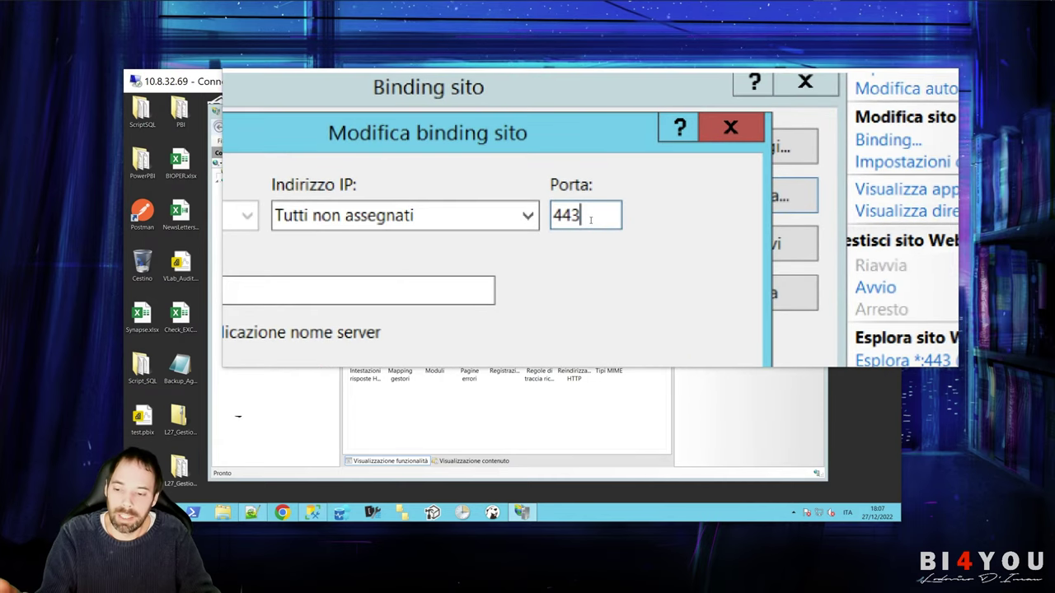
{"action": "type", "text": "3"}
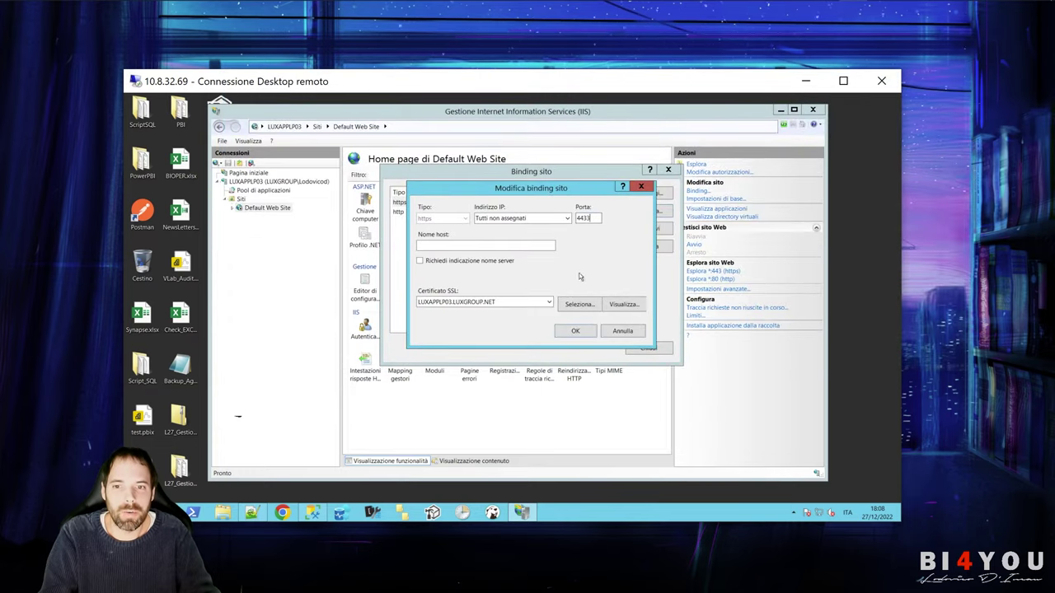
{"action": "left_click", "coordinate": [575, 331]}
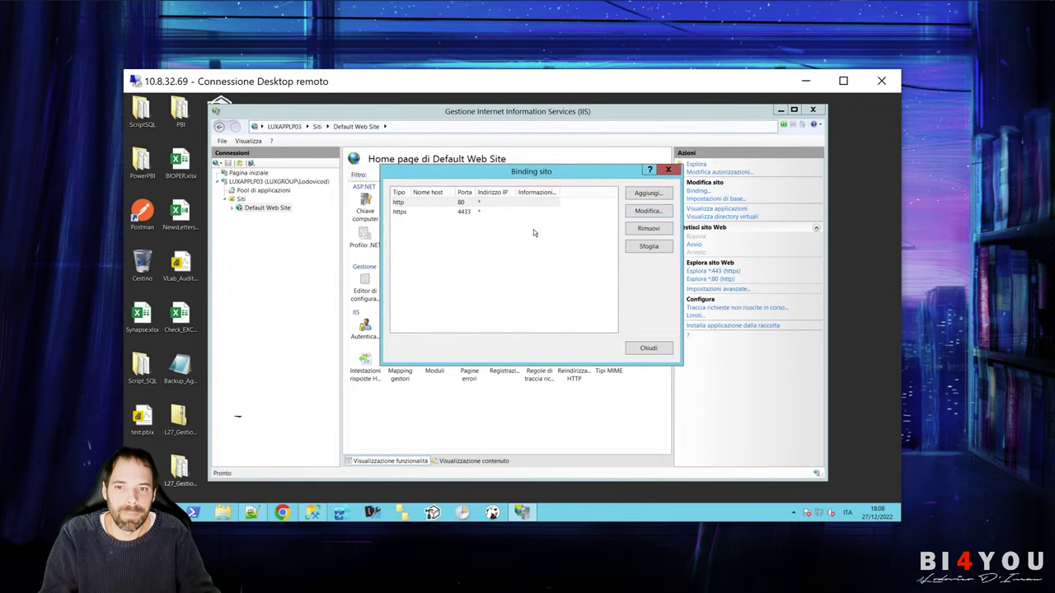
Edit the http binding of Default Web Site and set its port to 8080
{"action": "left_click", "coordinate": [469, 204]}
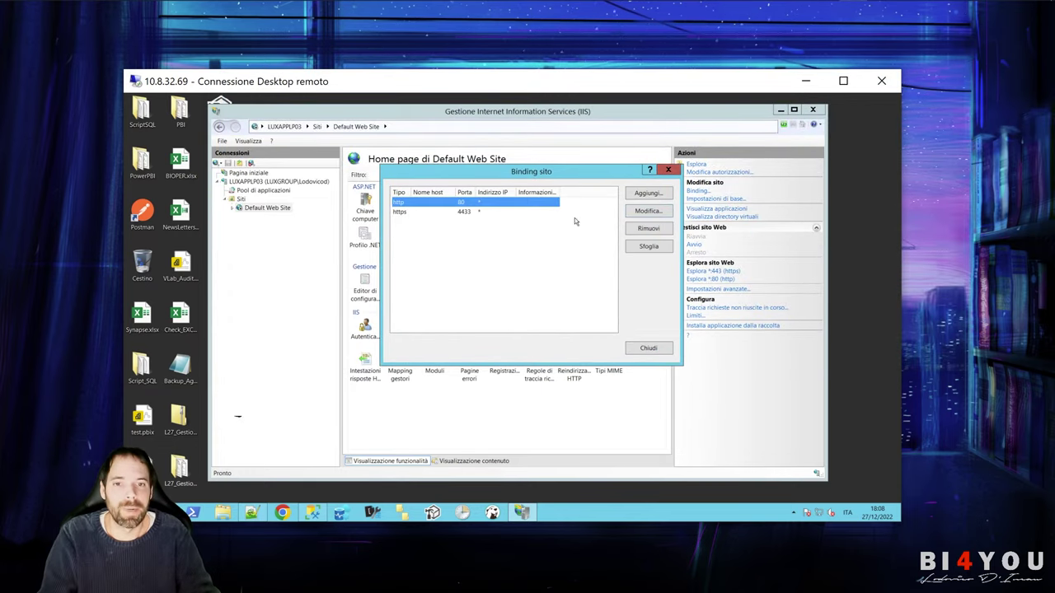
{"action": "left_click", "coordinate": [639, 212]}
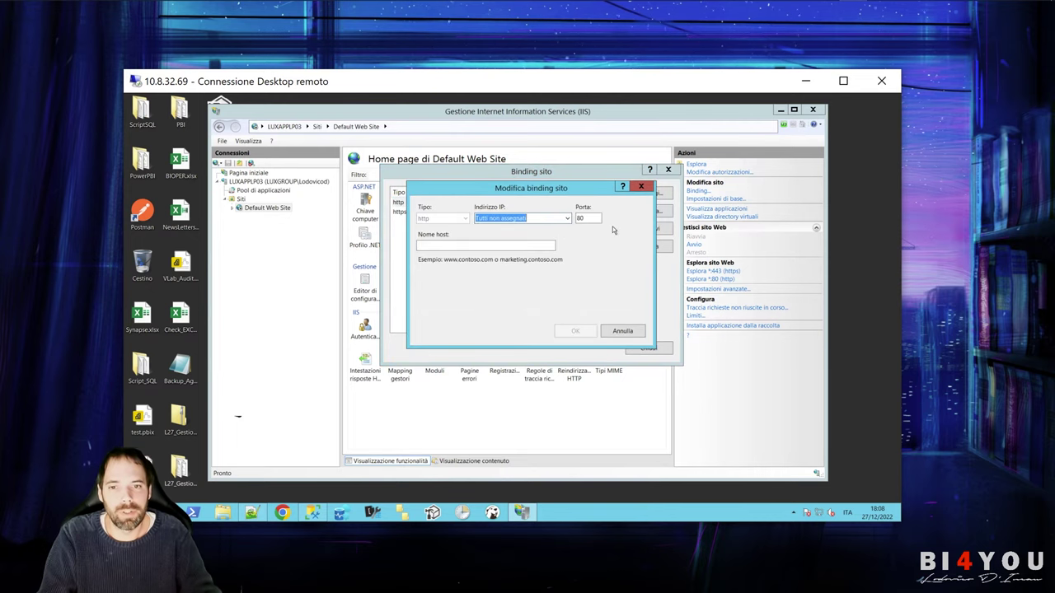
{"action": "left_click", "coordinate": [561, 204]}
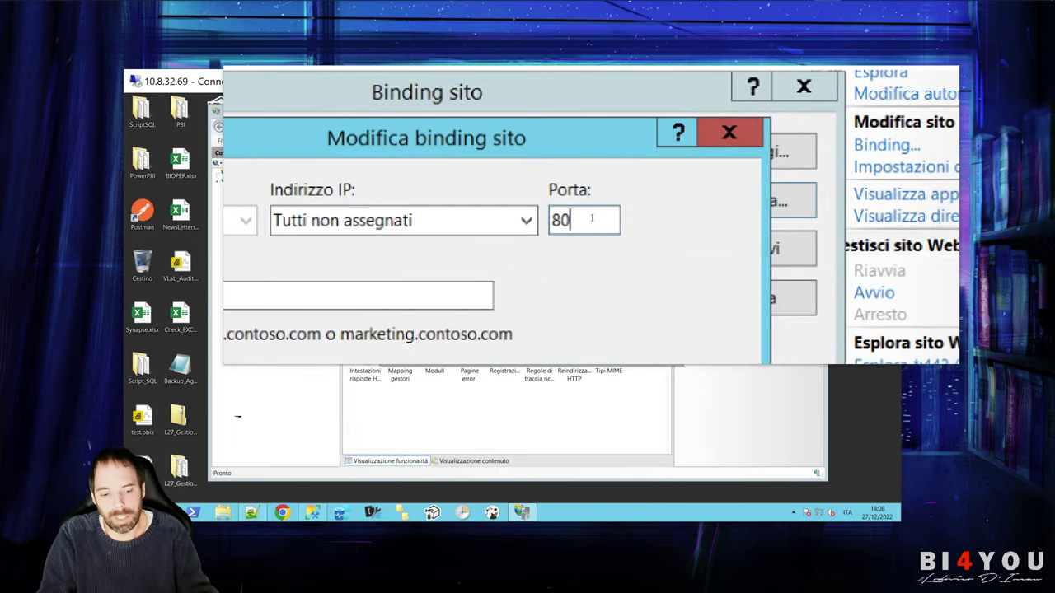
{"action": "type", "text": "80"}
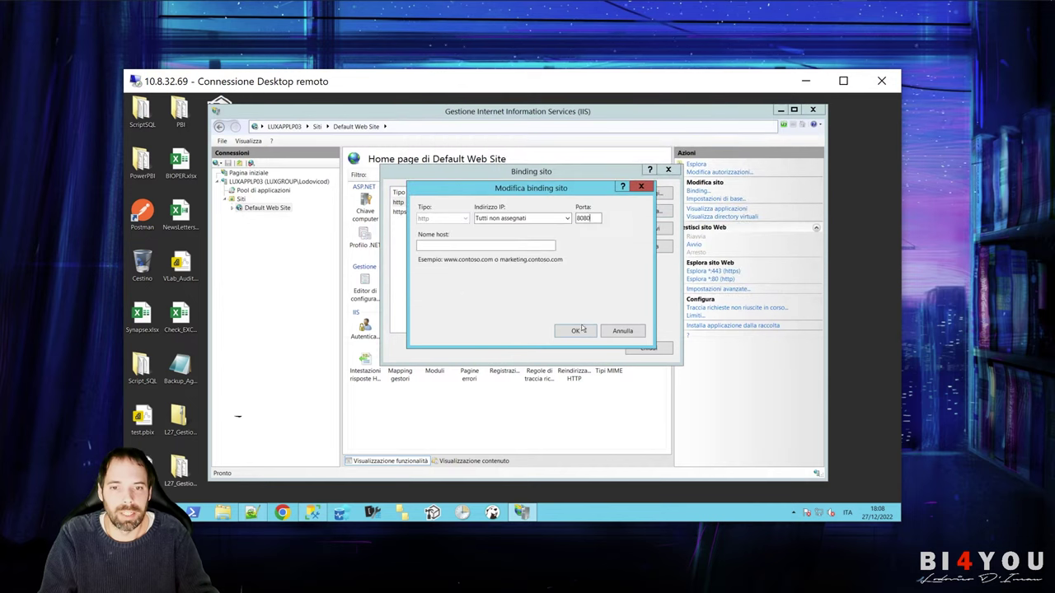
{"action": "left_click", "coordinate": [581, 329]}
Close the site bindings and start Default Web Site
{"action": "left_click", "coordinate": [637, 353]}
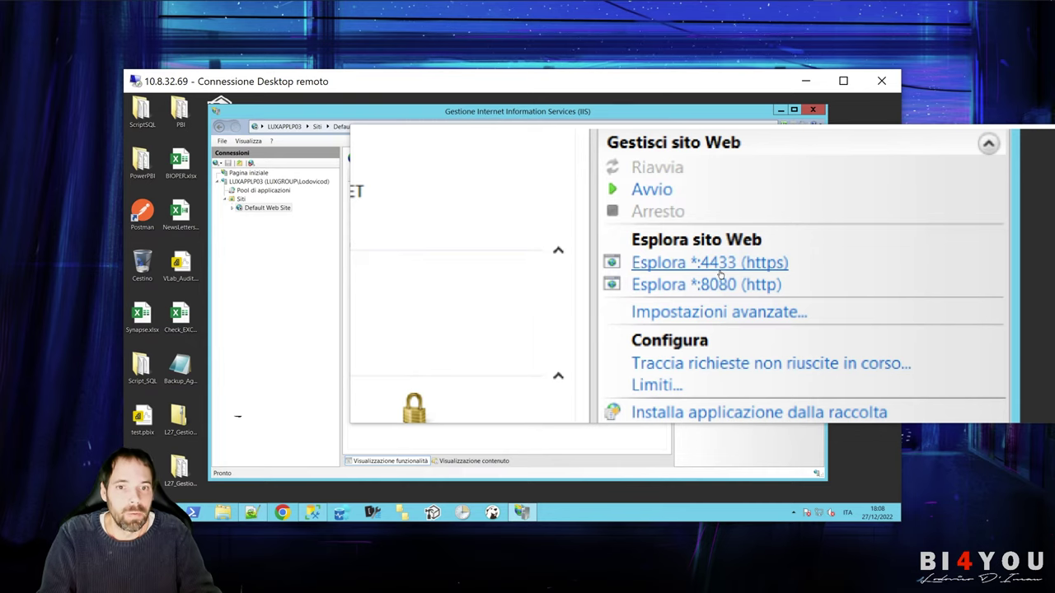
{"action": "left_click", "coordinate": [695, 244]}
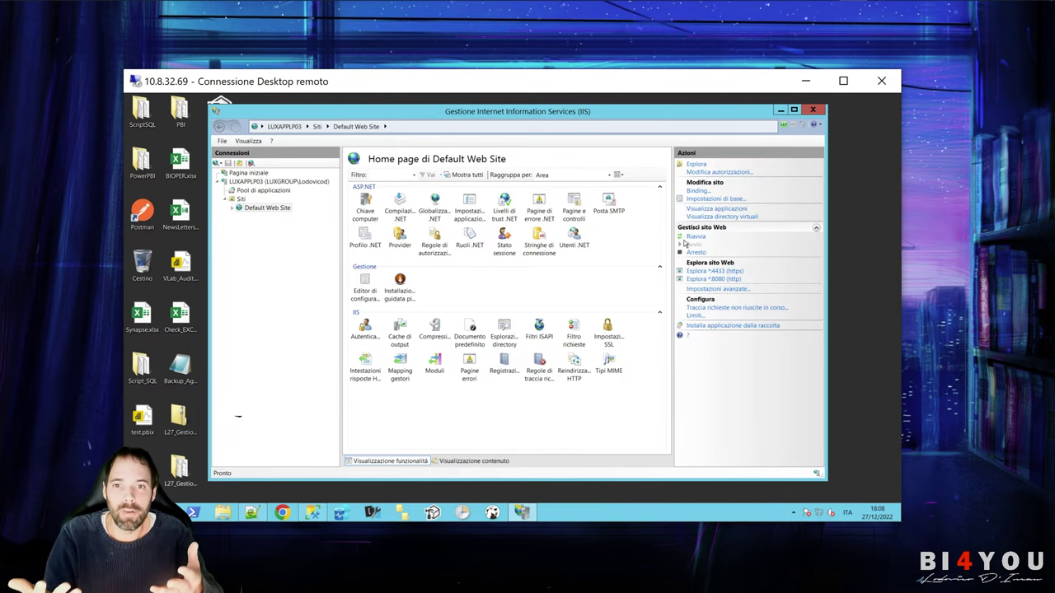
{"action": "left_click", "coordinate": [792, 513]}
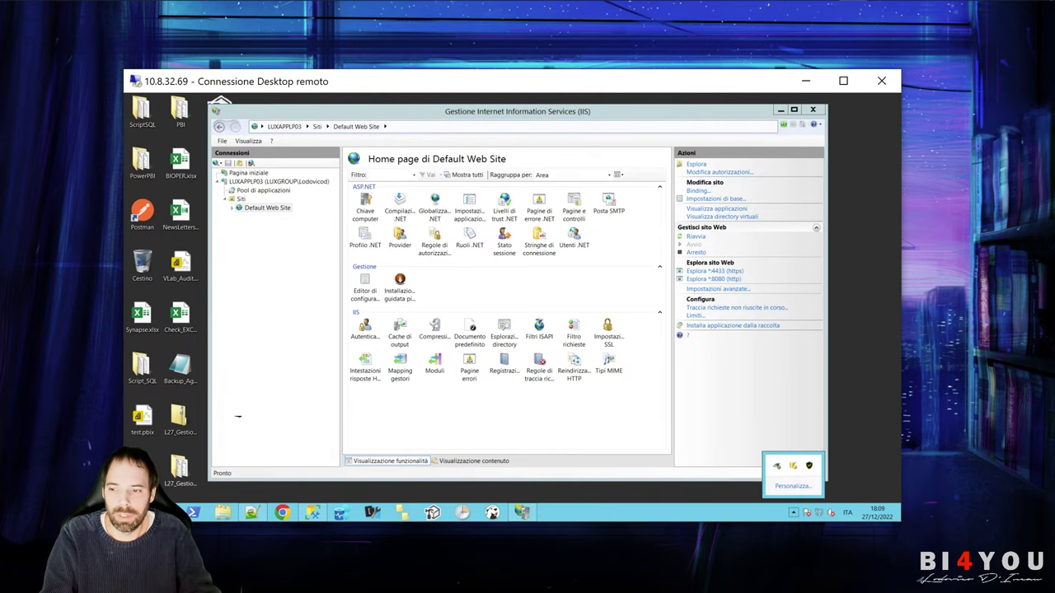
{"action": "left_click", "coordinate": [292, 487]}
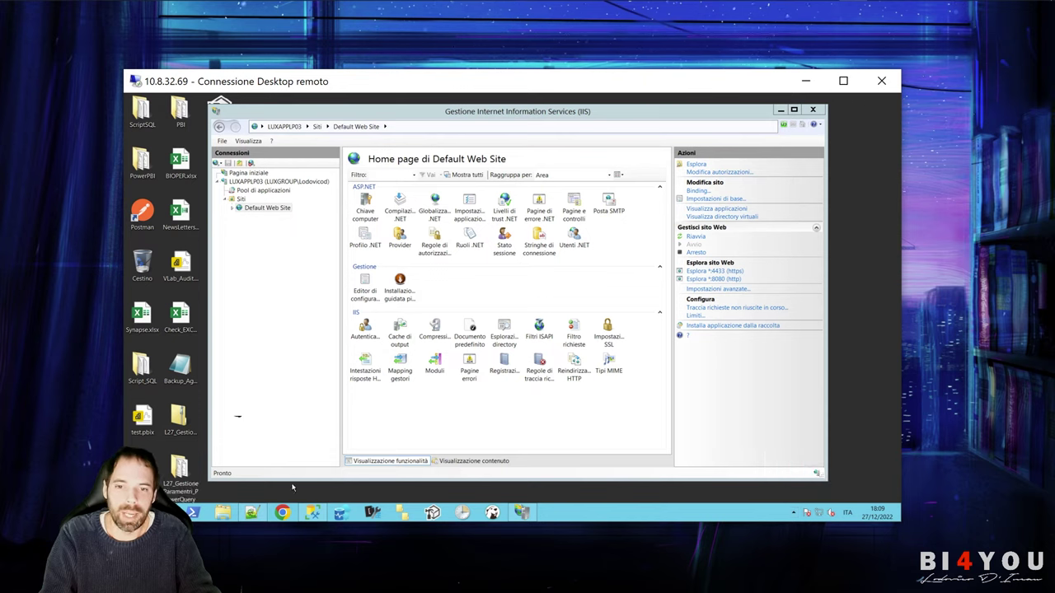
{"action": "left_click", "coordinate": [719, 393]}
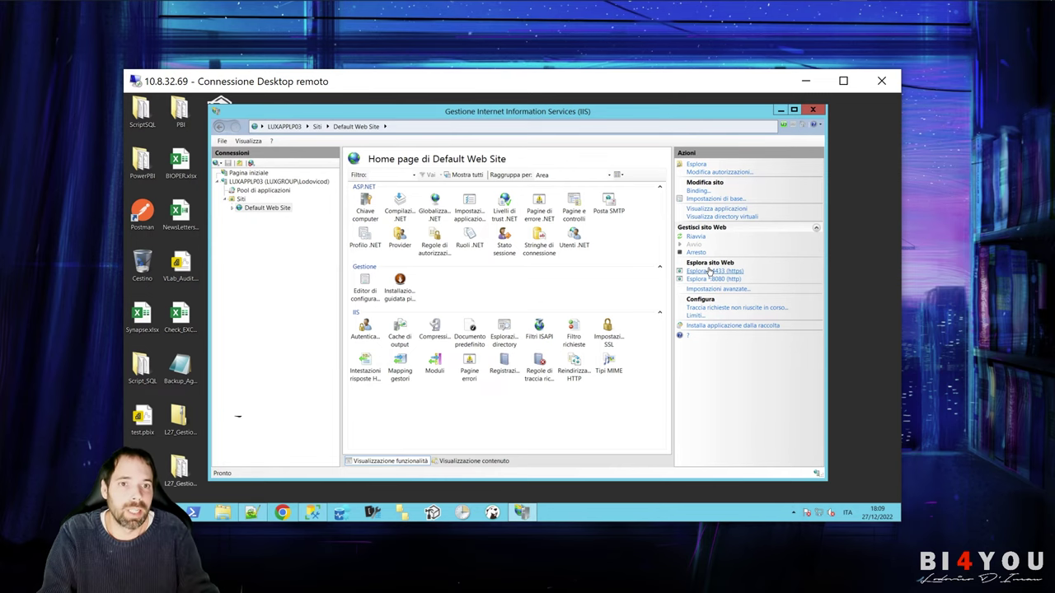
Minimize the remote session, bring up the Configurazione_XAMPP.PNG image and the xampp folder in File Explorer, and reveal the folder's full path
{"action": "left_click", "coordinate": [803, 81]}
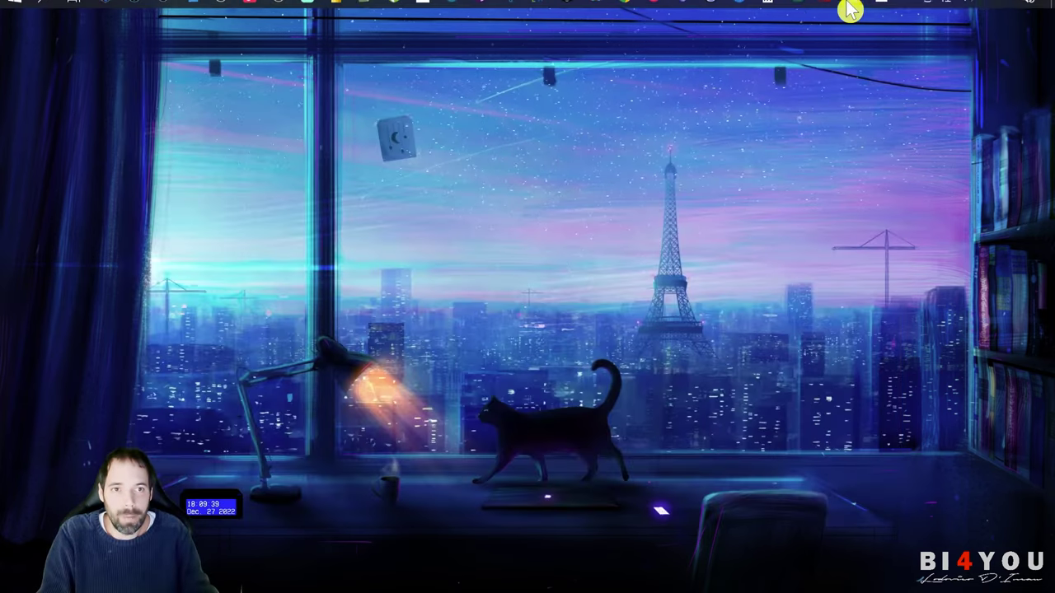
{"action": "left_click", "coordinate": [876, 23]}
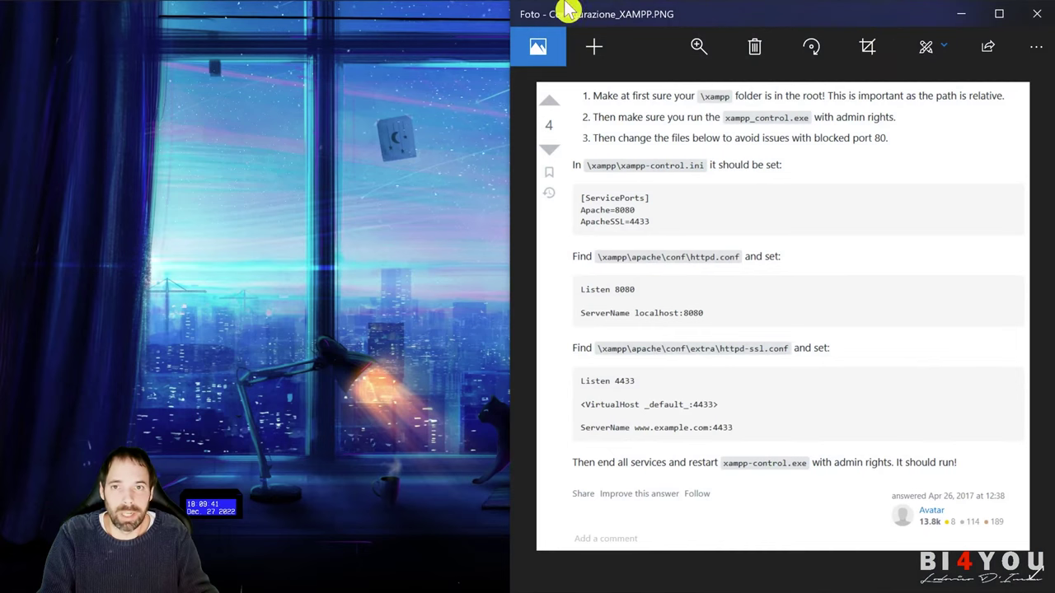
{"action": "mouse_move", "coordinate": [389, 12]}
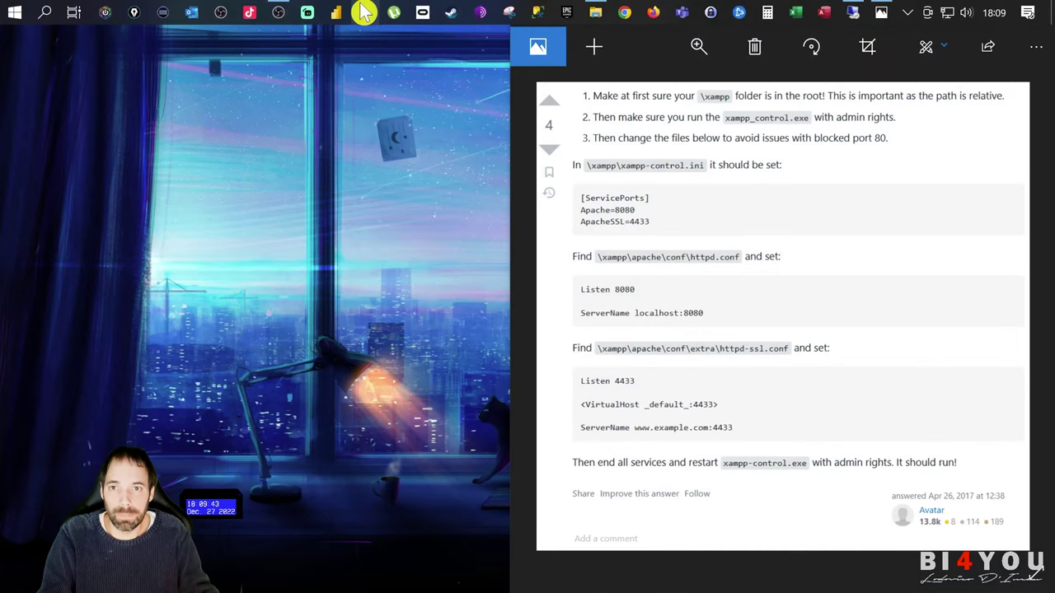
{"action": "left_click", "coordinate": [596, 13]}
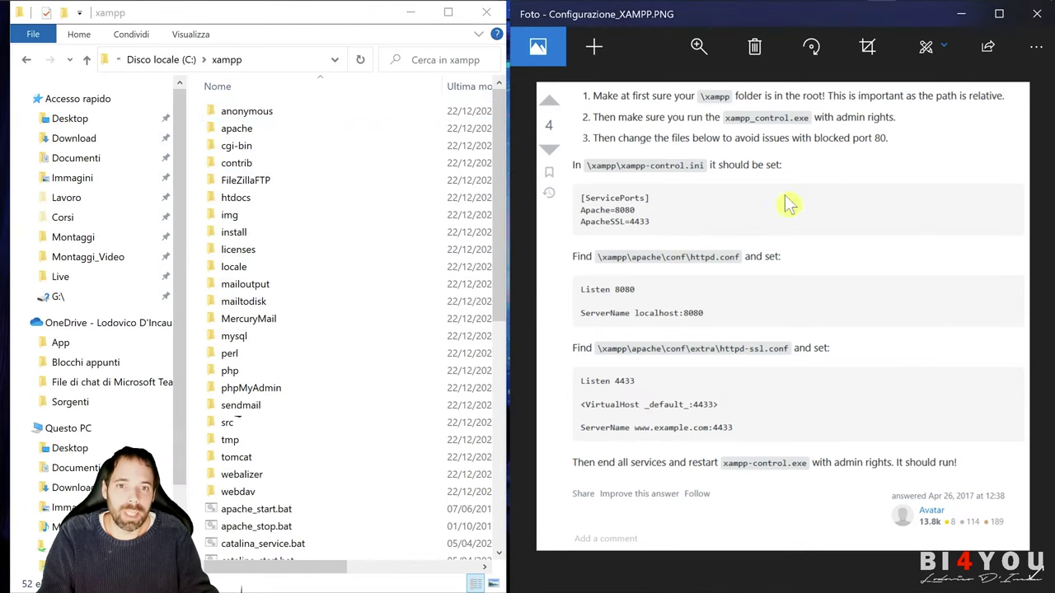
{"action": "left_click", "coordinate": [245, 54]}
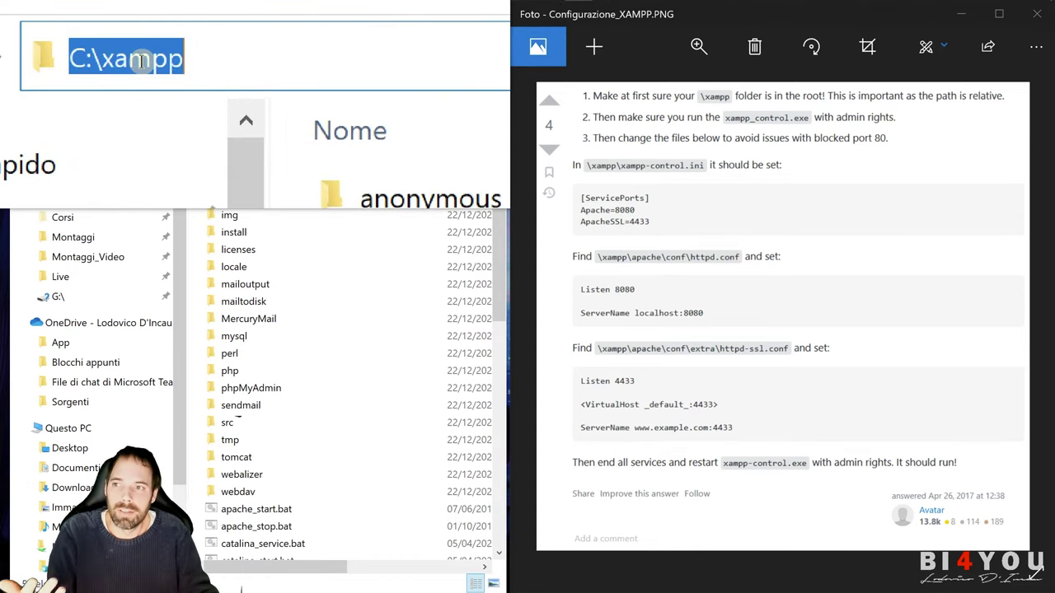
Locate xampp-control.ini in the xampp folder and open it for editing in Notepad++
{"action": "left_click", "coordinate": [290, 216]}
{"action": "left_click", "coordinate": [598, 171]}
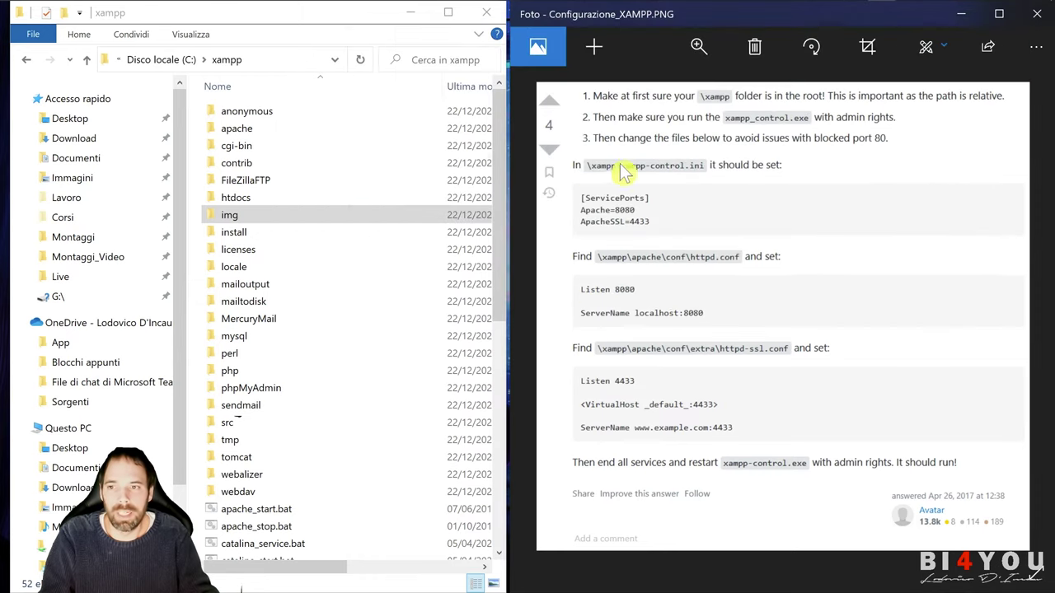
{"action": "left_click", "coordinate": [249, 128]}
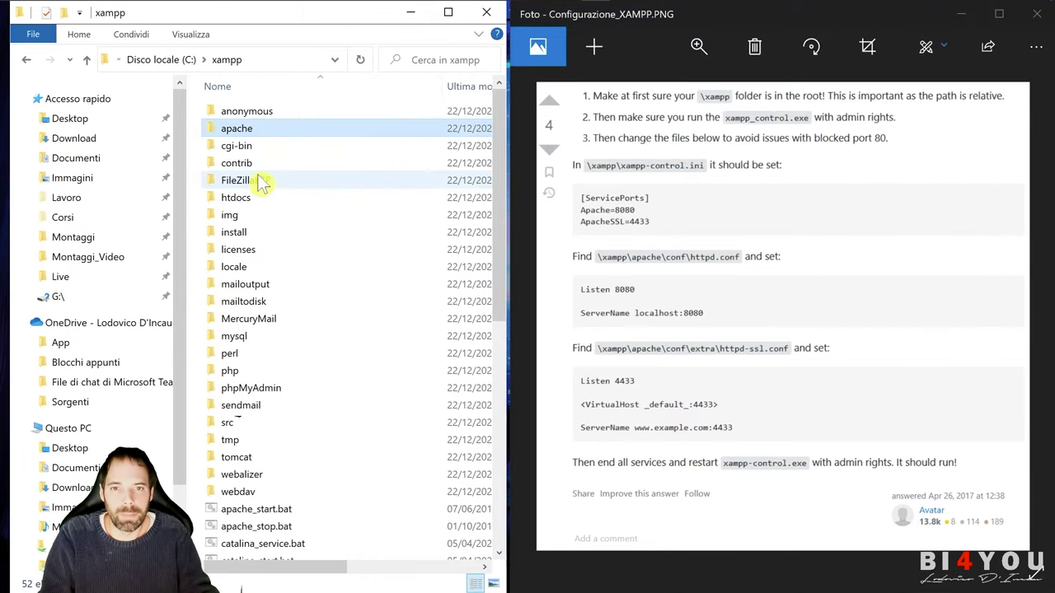
{"action": "type", "text": "x"}
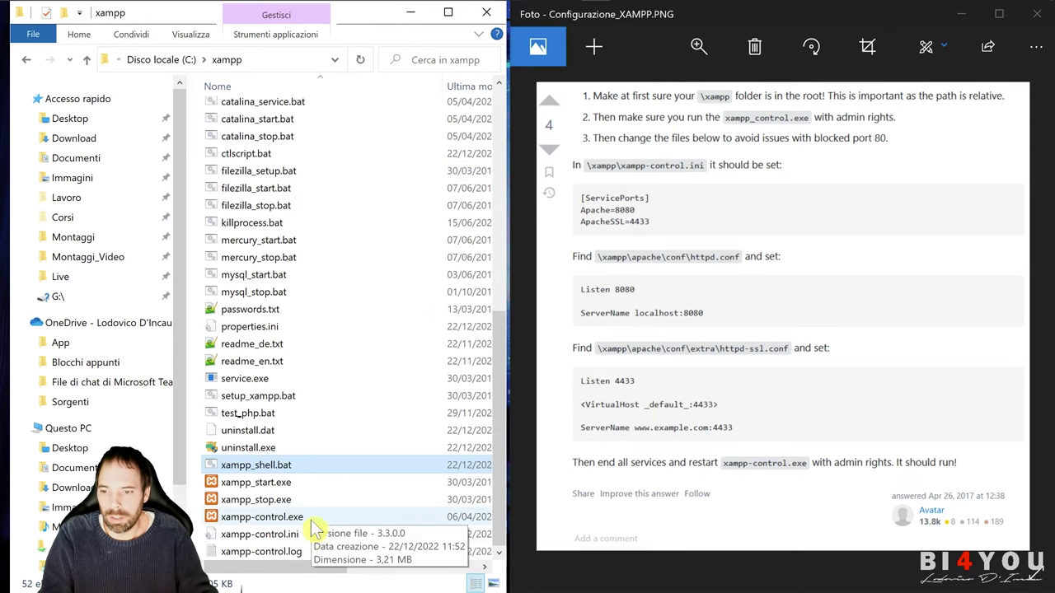
{"action": "left_click", "coordinate": [252, 536]}
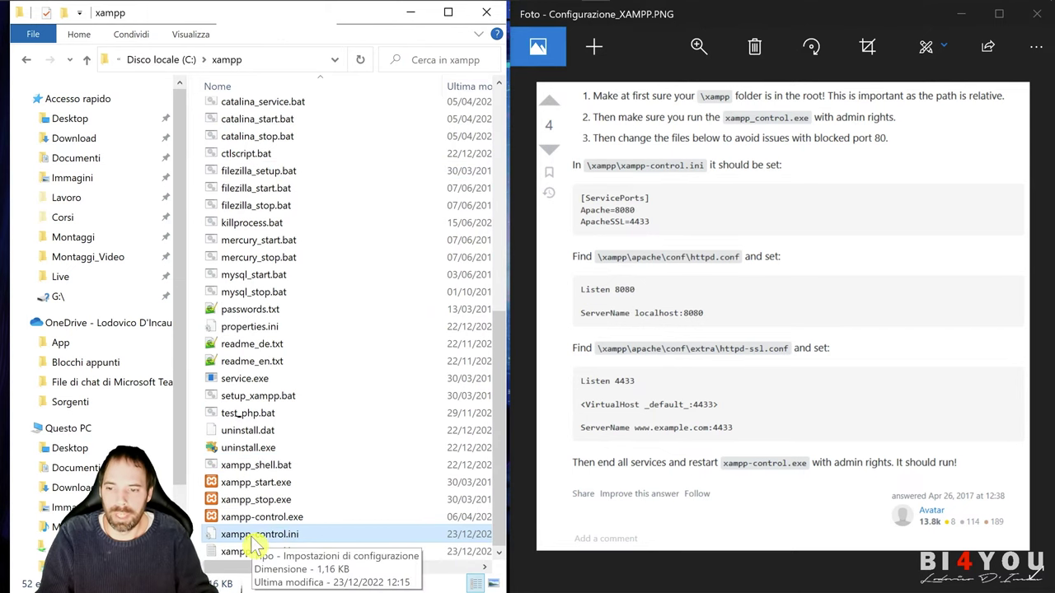
{"action": "right_click", "coordinate": [253, 540]}
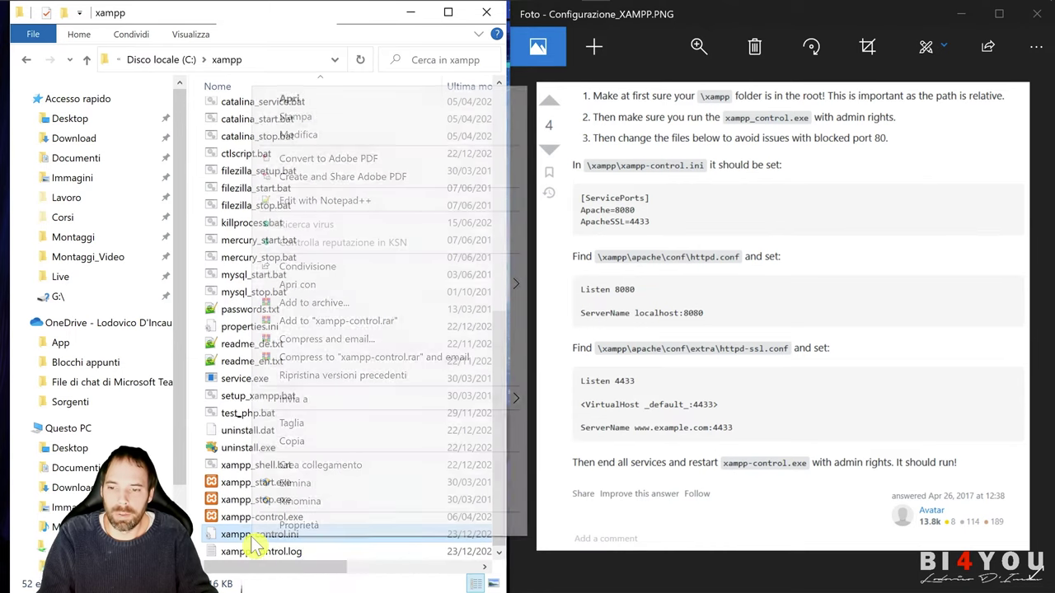
{"action": "left_click", "coordinate": [323, 203]}
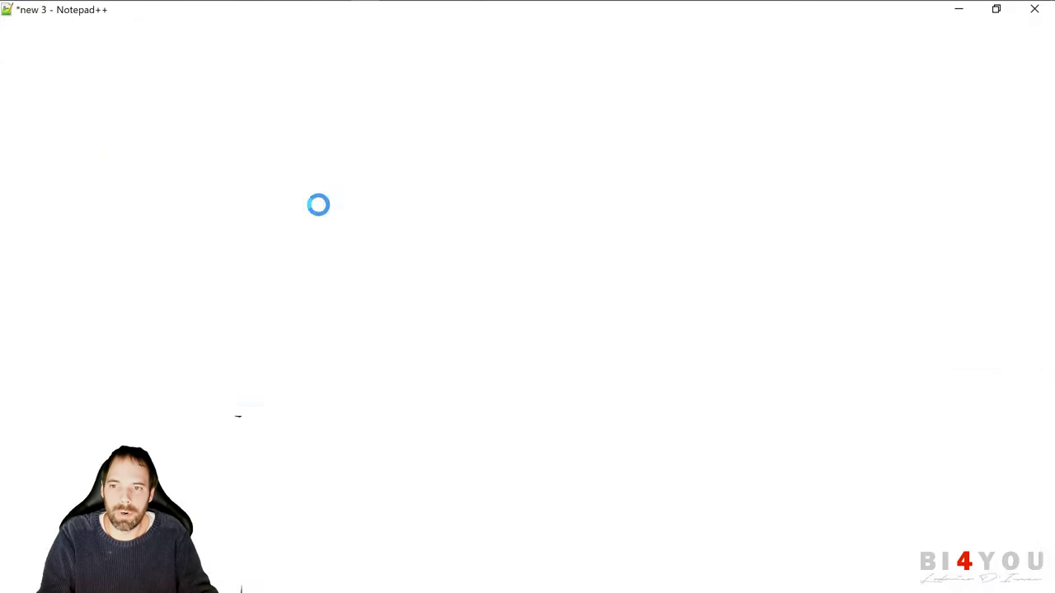
Enlarge the xampp-control.ini text and restore the editor to a smaller window beside the reference image
{"action": "left_click", "coordinate": [478, 159]}
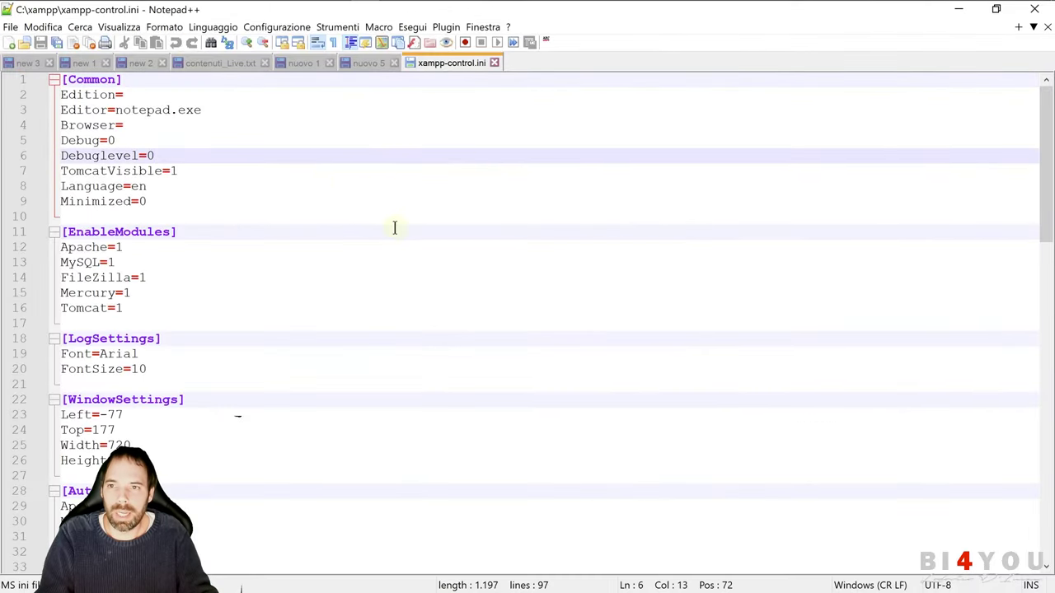
{"action": "scroll", "coordinate": [395, 228], "scroll_direction": "up", "scroll_amount": 5, "text": "ctrl"}
{"action": "left_click", "coordinate": [381, 192]}
{"action": "left_click_drag", "start_coordinate": [593, 23], "coordinate": [290, 49]}
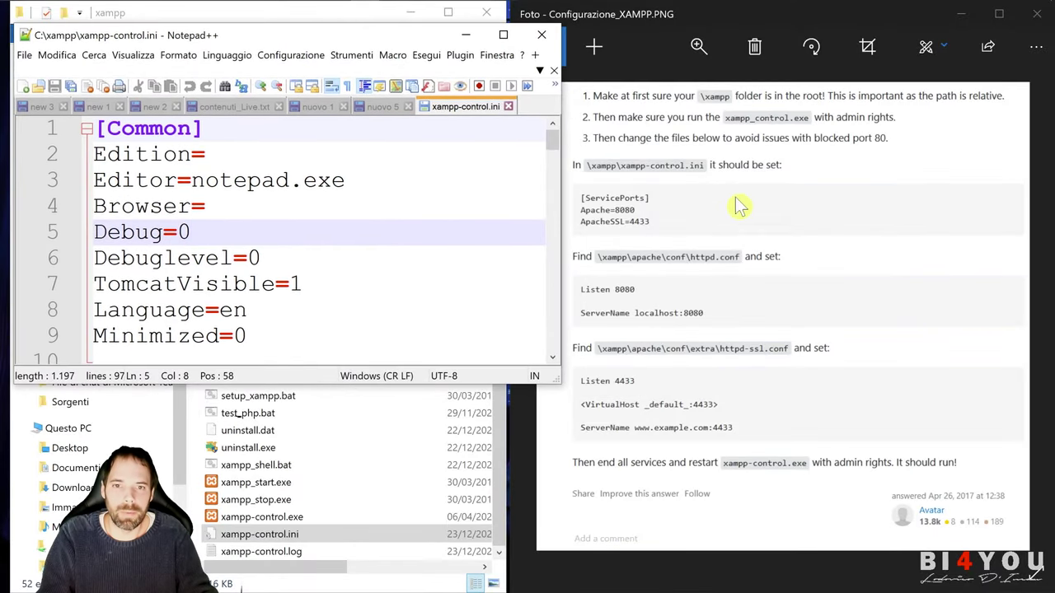
Search xampp-control.ini for "serviceports" and move the search dialog clear of the matching section
{"action": "key", "text": "shift+Left"}
{"action": "key", "text": "ctrl+f"}
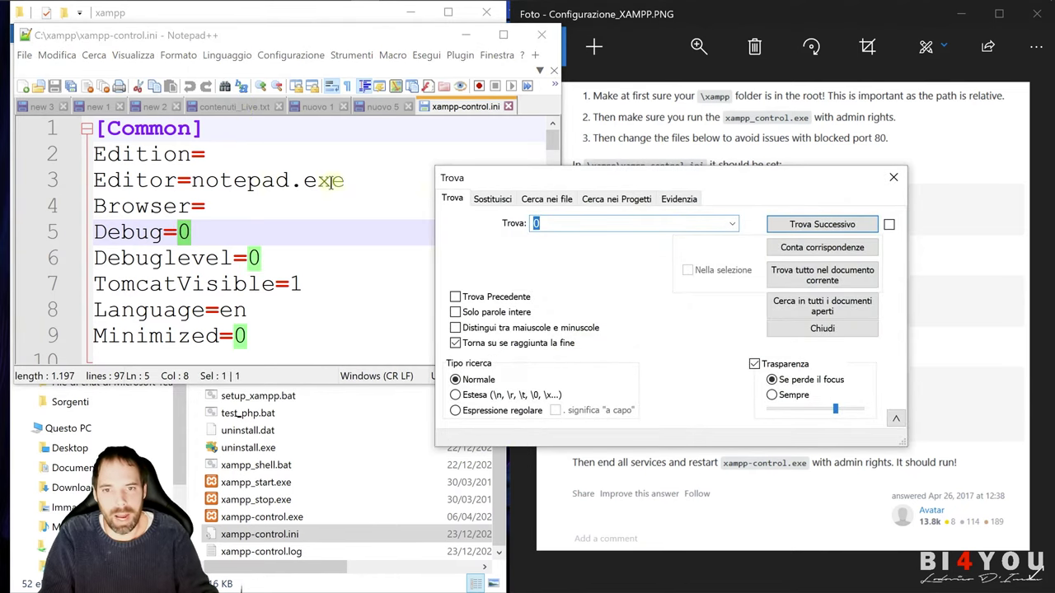
{"action": "left_click_drag", "start_coordinate": [679, 191], "coordinate": [296, 156]}
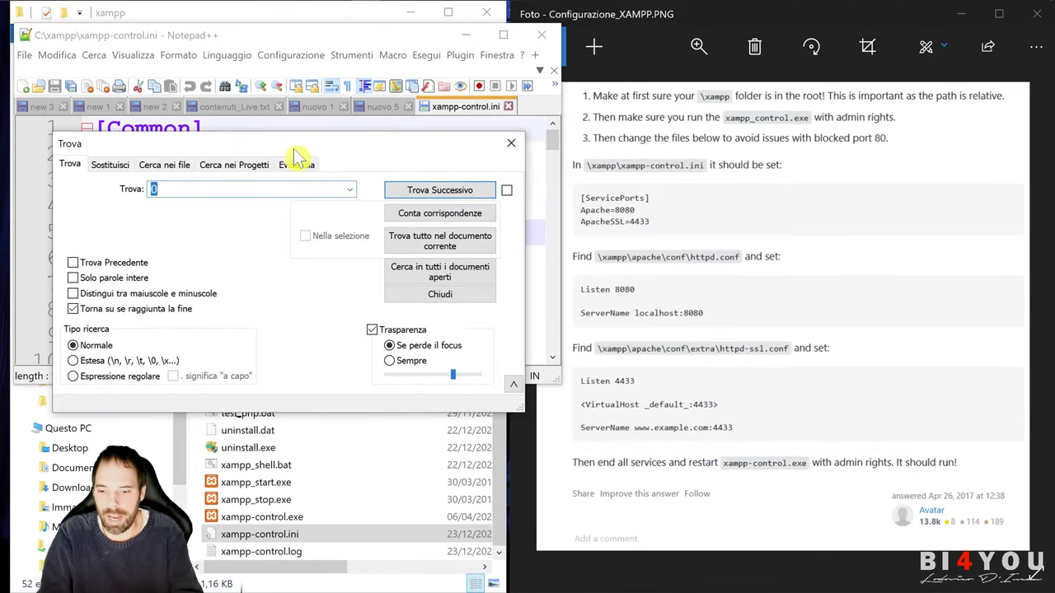
{"action": "type", "text": "a"}
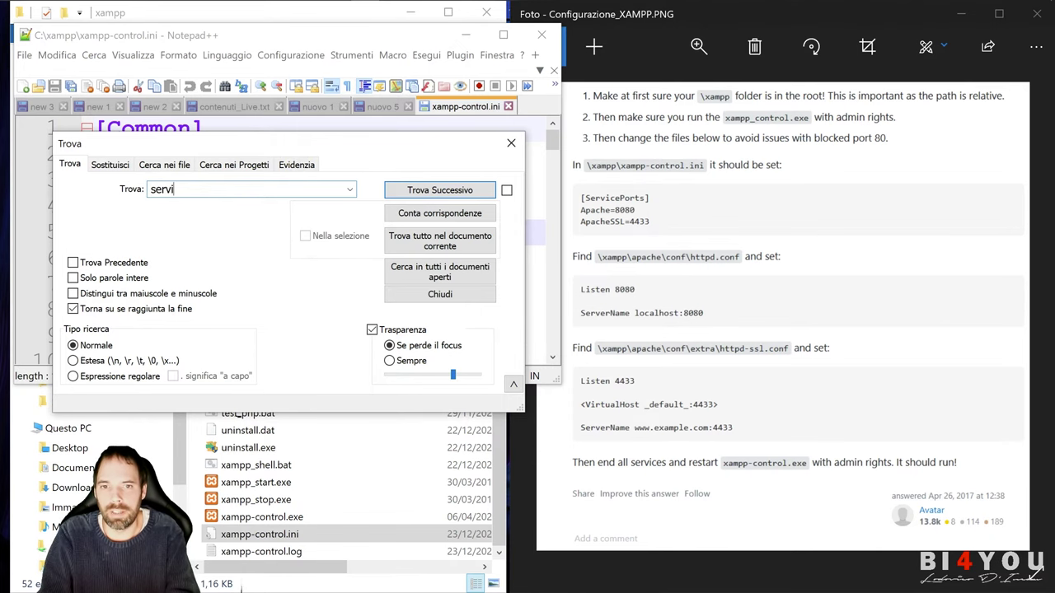
{"action": "key", "text": "Return"}
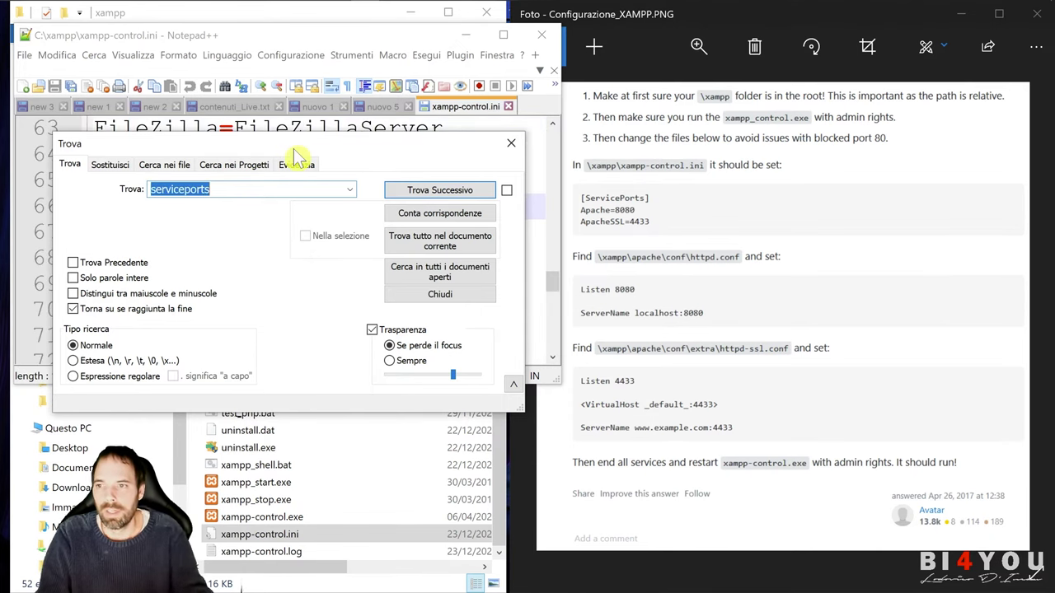
{"action": "left_click_drag", "start_coordinate": [278, 164], "coordinate": [243, 379]}
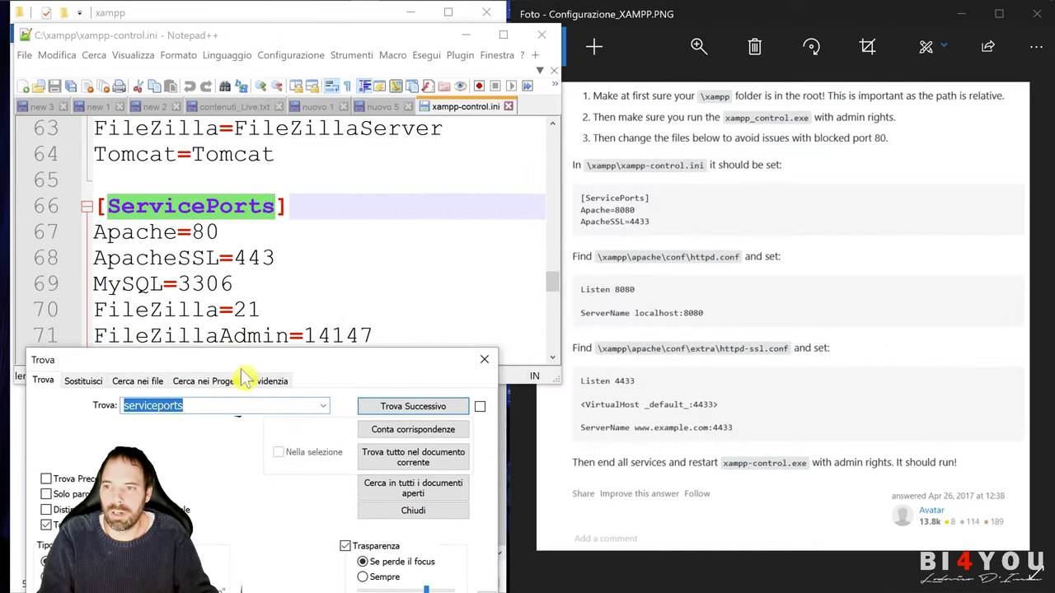
In the [ServicePorts] section, set Apache to 8080 and ApacheSSL to 4433
{"action": "left_click", "coordinate": [141, 233]}
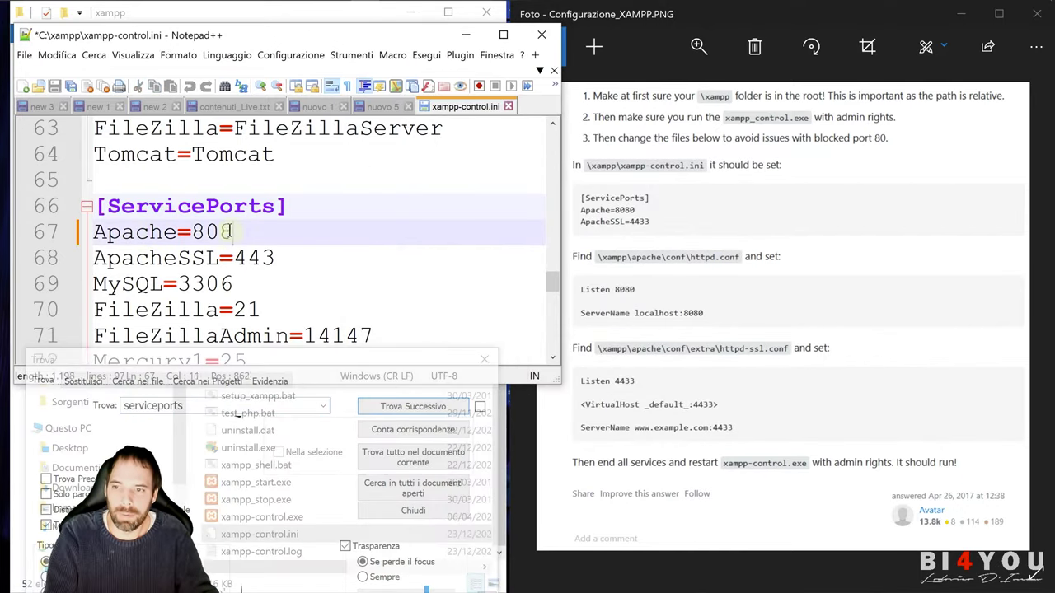
{"action": "type", "text": "80"}
{"action": "left_click", "coordinate": [277, 257]}
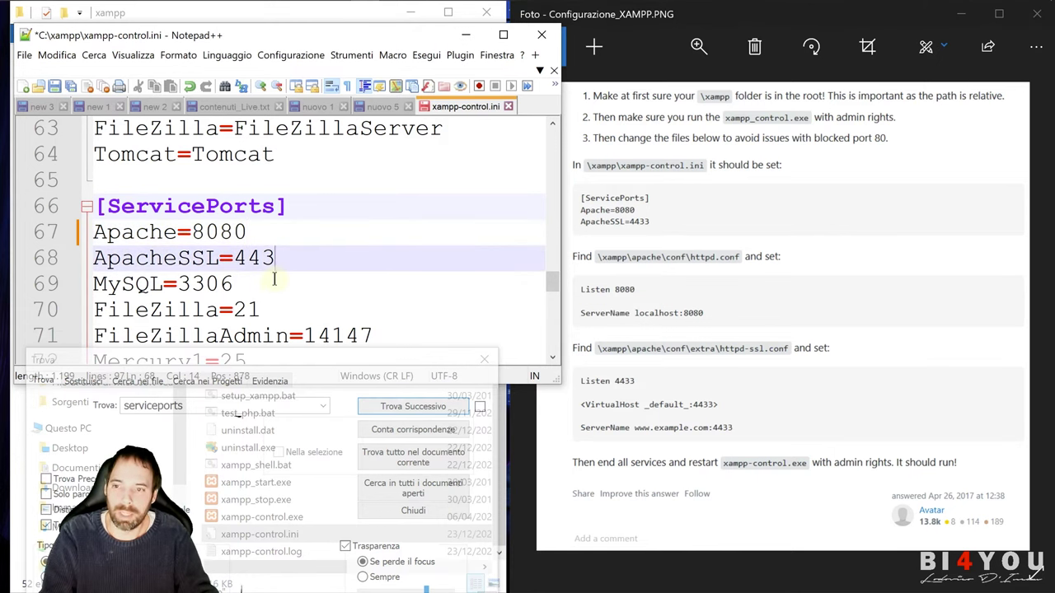
{"action": "left_click_drag", "start_coordinate": [302, 262], "coordinate": [93, 233]}
{"action": "left_click", "coordinate": [335, 256]}
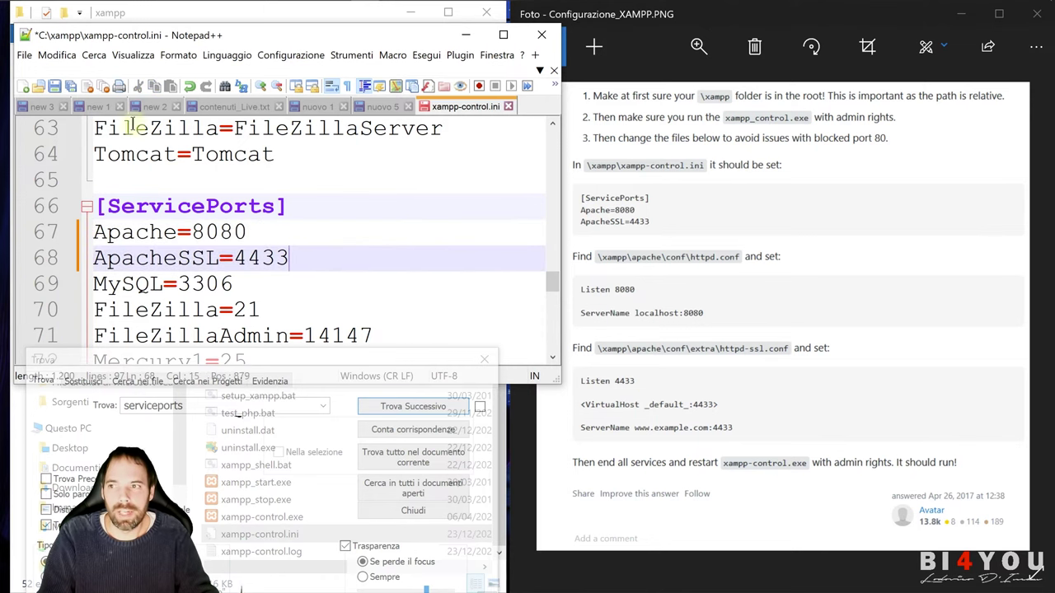
Close xampp-control.ini, answer the save prompt, and minimize the editor
{"action": "left_click", "coordinate": [508, 107]}
{"action": "left_click", "coordinate": [538, 358]}
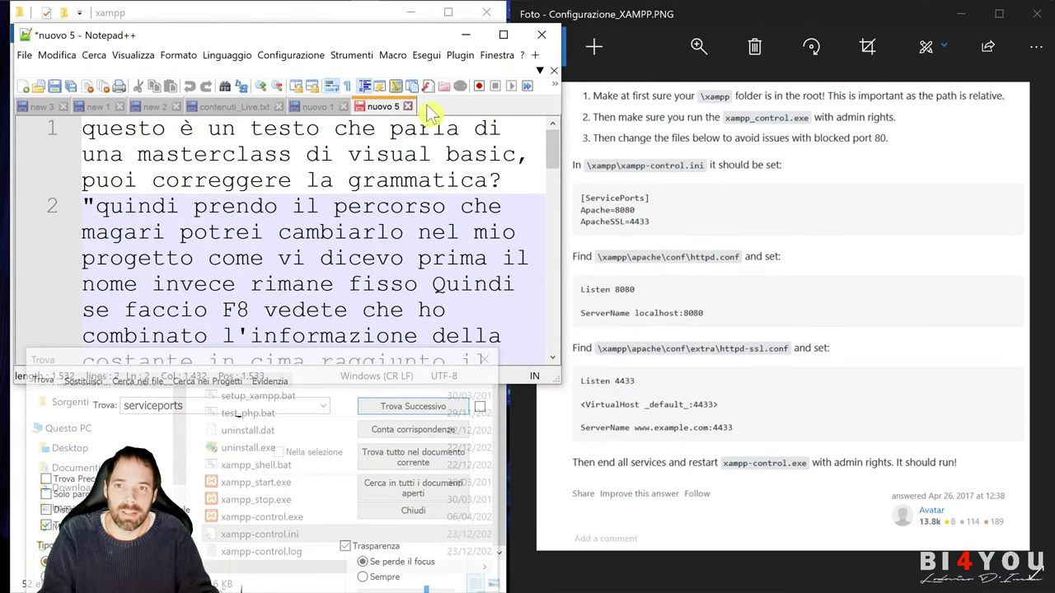
{"action": "left_click", "coordinate": [466, 34]}
Go to the conf folder inside xampp\apache and open httpd.conf in Notepad++
{"action": "left_click", "coordinate": [659, 231]}
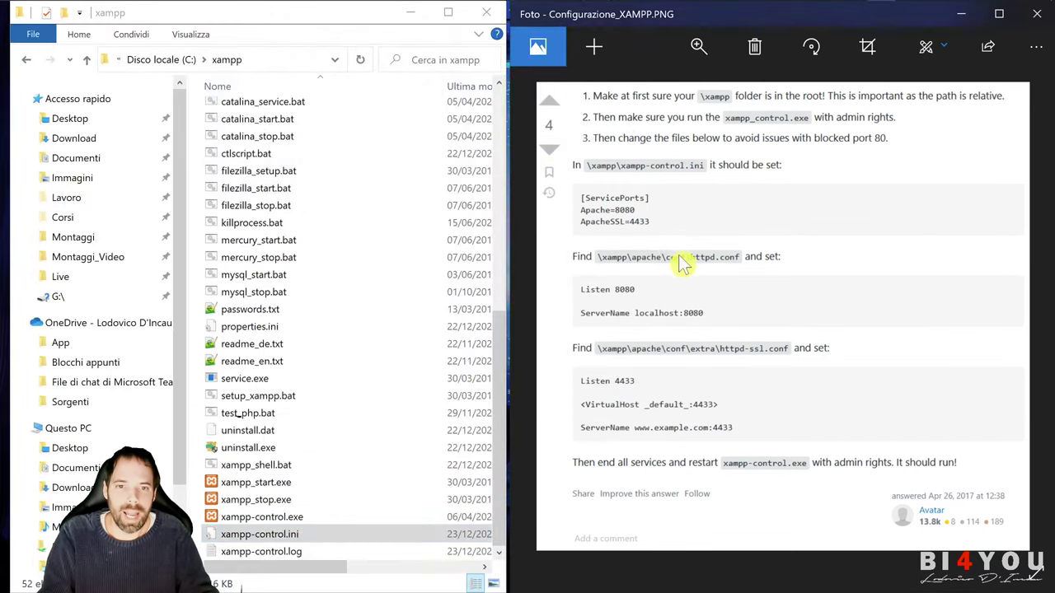
{"action": "scroll", "coordinate": [349, 308], "scroll_direction": "up", "scroll_amount": 9}
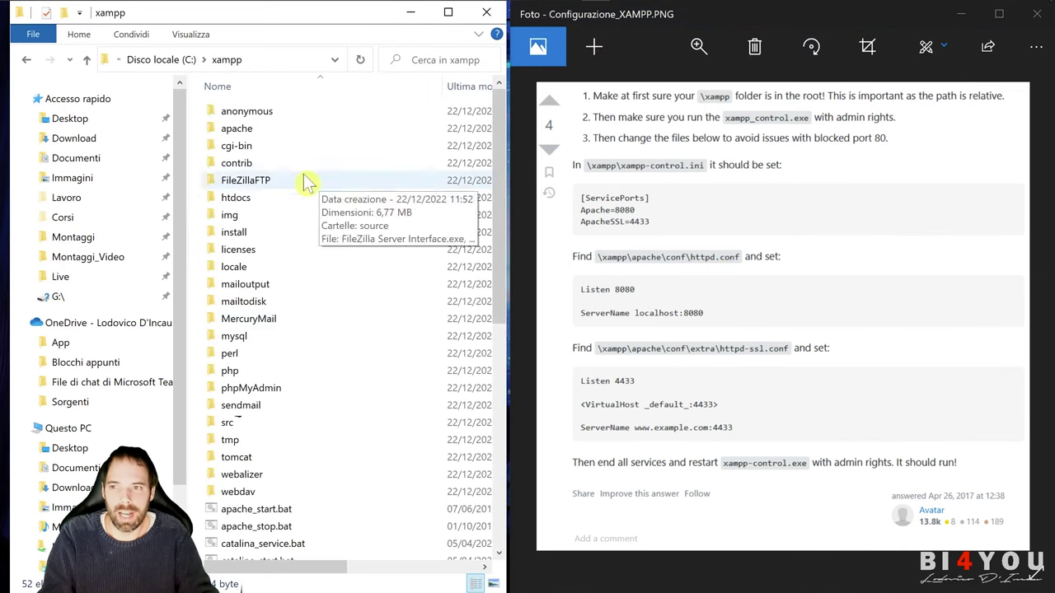
{"action": "double_click", "coordinate": [238, 130]}
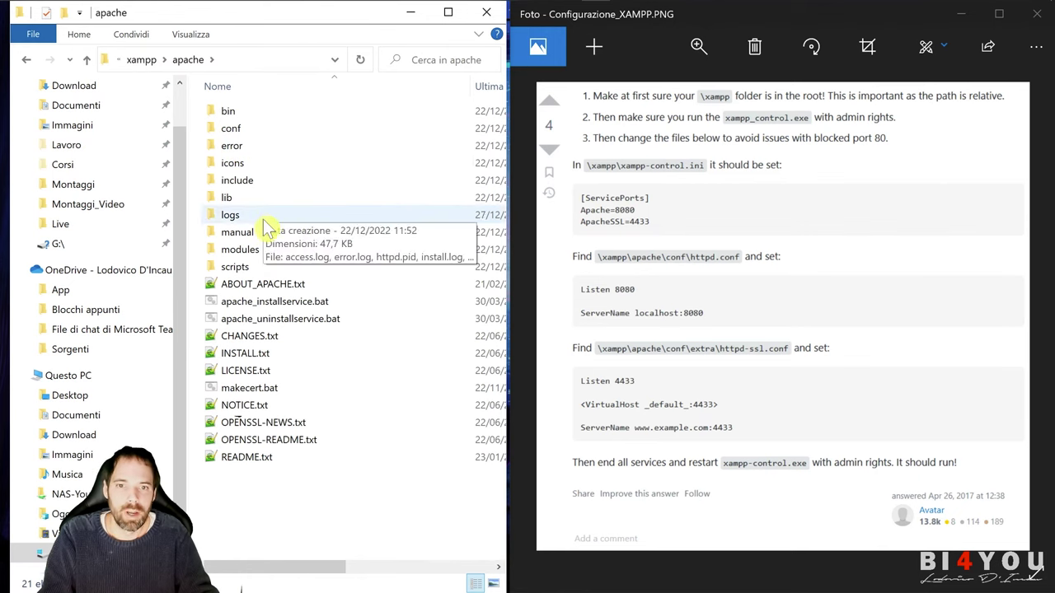
{"action": "double_click", "coordinate": [231, 130]}
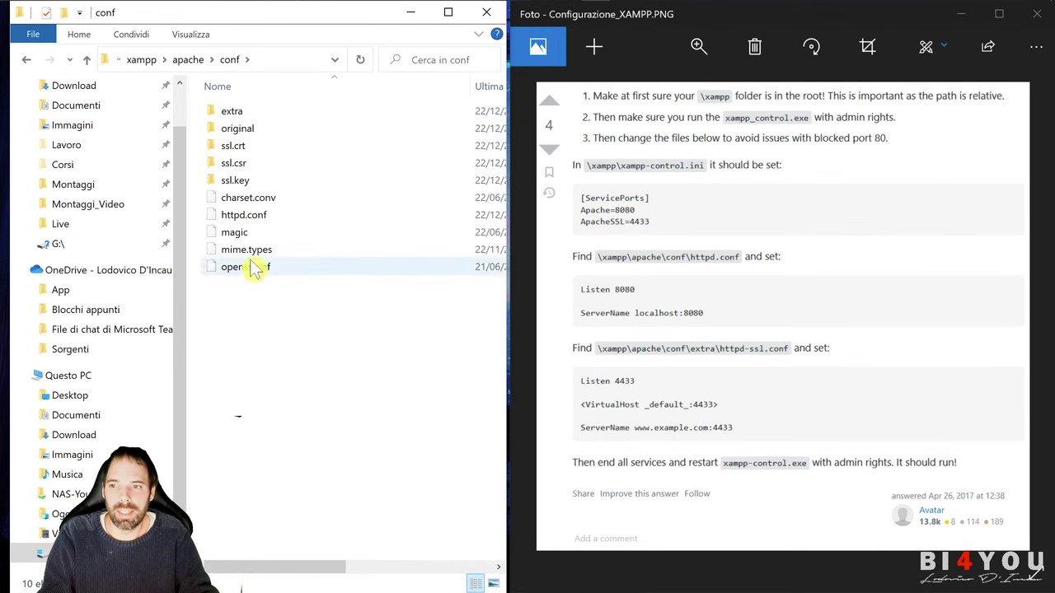
{"action": "left_click", "coordinate": [256, 227]}
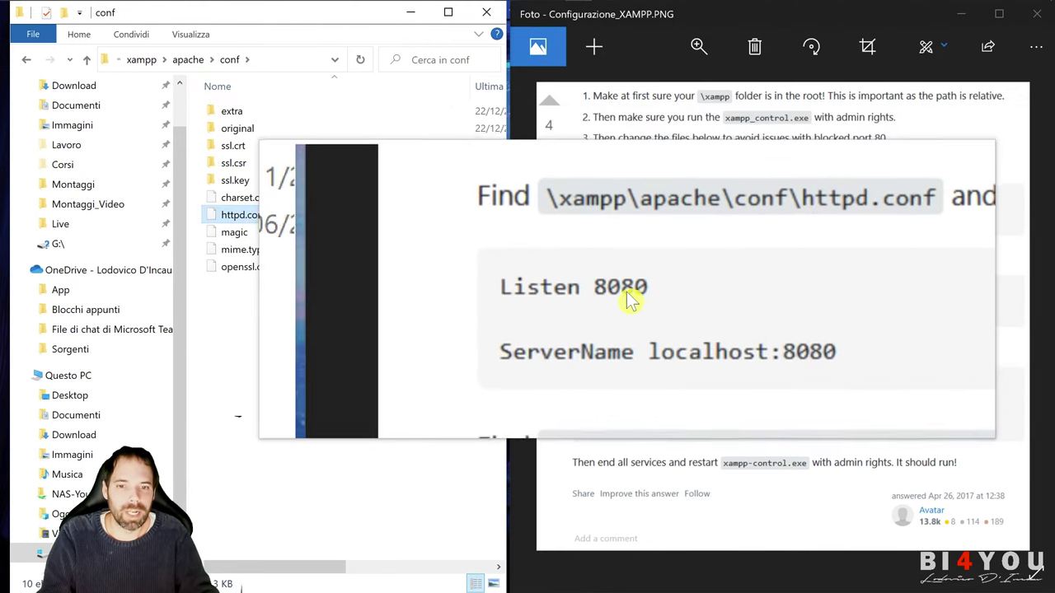
{"action": "right_click", "coordinate": [227, 213]}
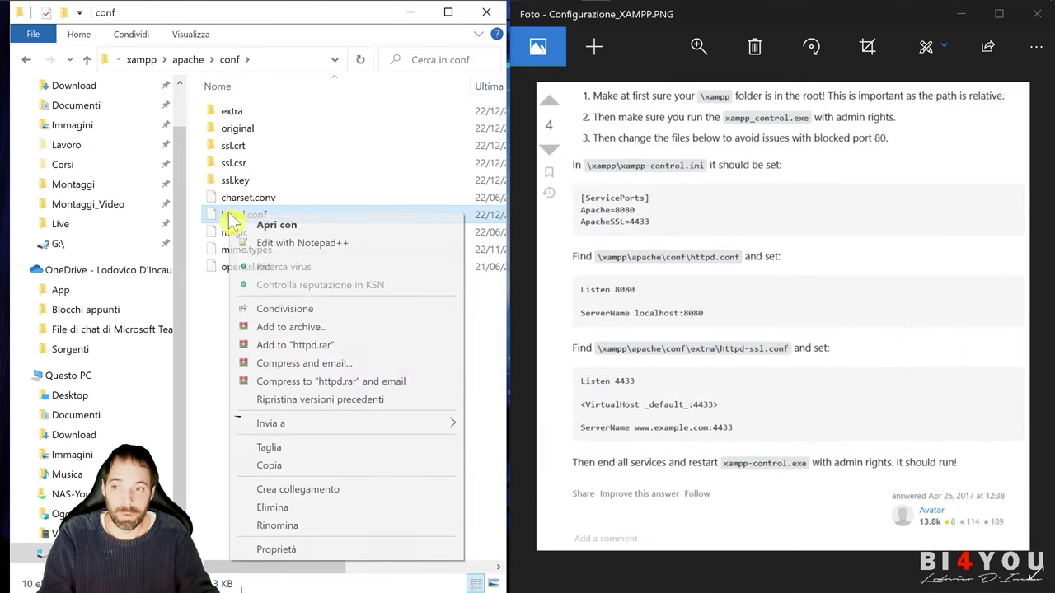
{"action": "left_click", "coordinate": [262, 244]}
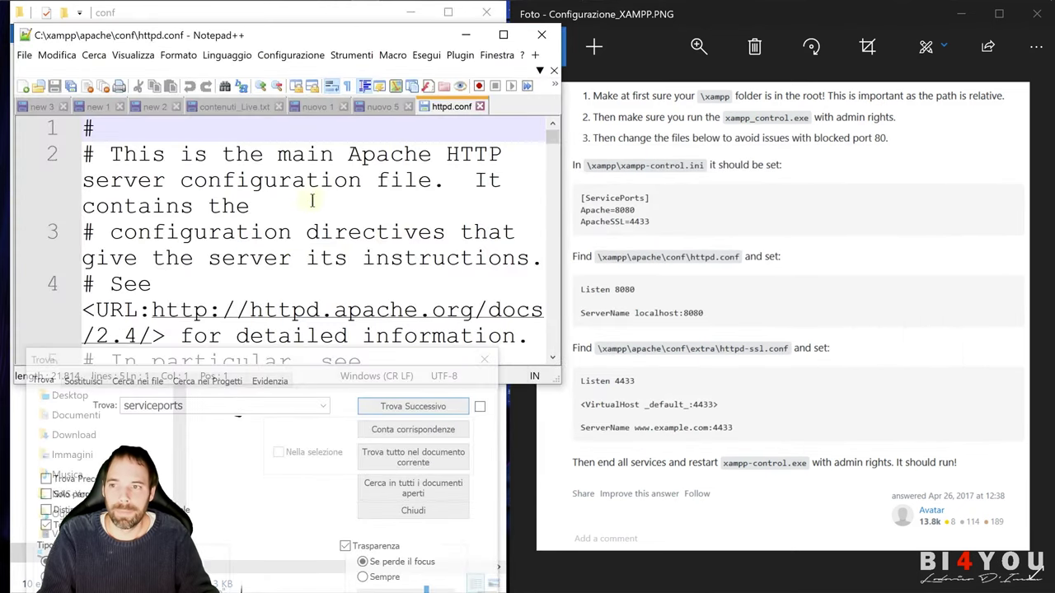
Resize the httpd.conf editor window to fit beside the reference image and enlarge the image around its httpd.conf instructions
{"action": "left_click", "coordinate": [312, 200]}
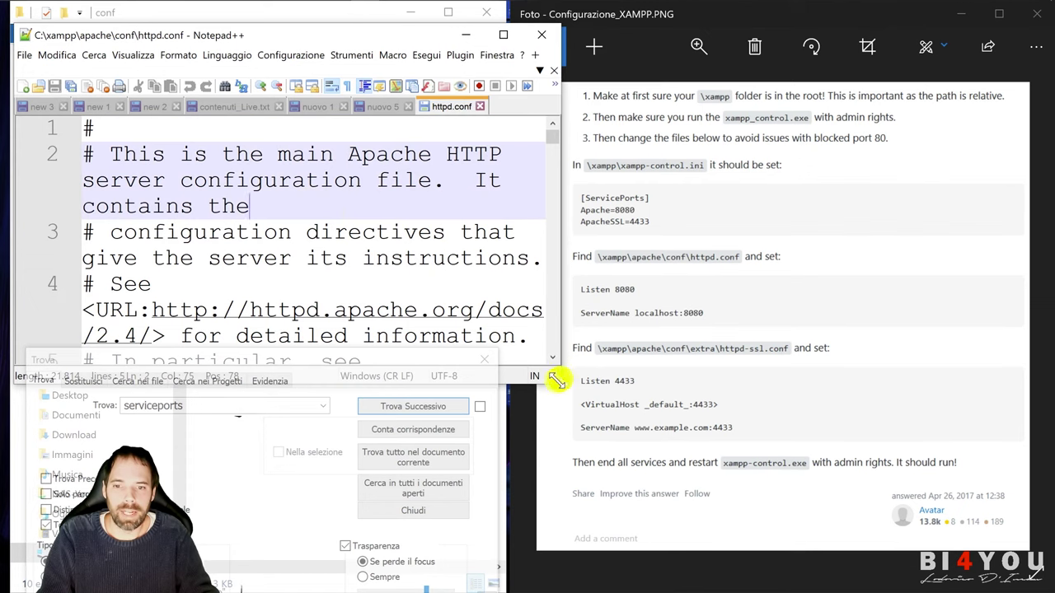
{"action": "left_click_drag", "start_coordinate": [557, 379], "coordinate": [501, 447]}
{"action": "left_click", "coordinate": [274, 499]}
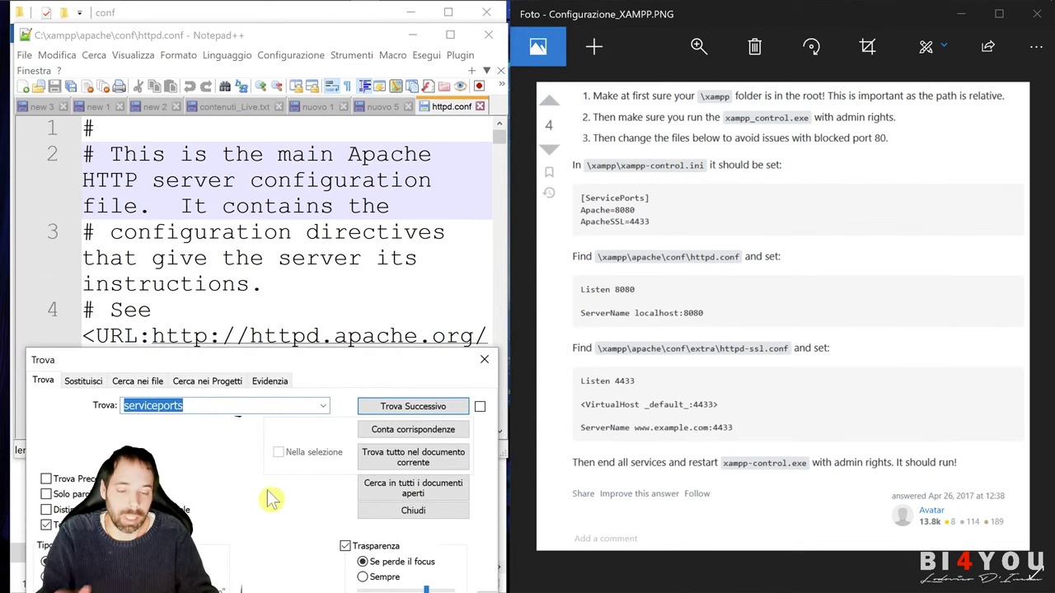
{"action": "left_click", "coordinate": [622, 296]}
{"action": "scroll", "coordinate": [598, 300], "scroll_direction": "up", "scroll_amount": 3}
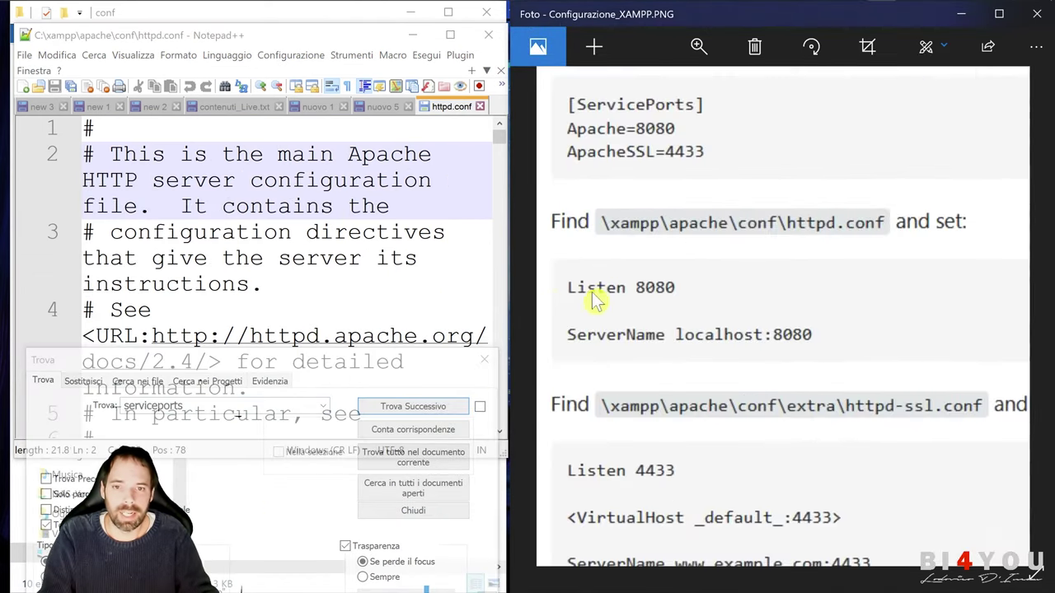
Search httpd.conf for "listen", then refine the search to "listen 80" to reach the active port directive
{"action": "double_click", "coordinate": [283, 230]}
{"action": "key", "text": "ctrl+f"}
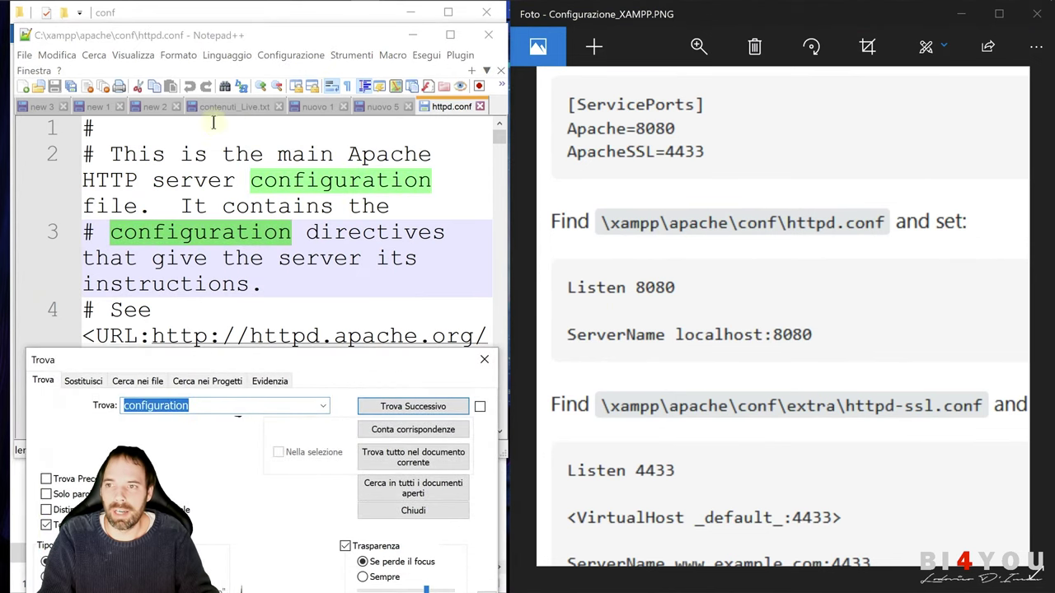
{"action": "type", "text": "li"}
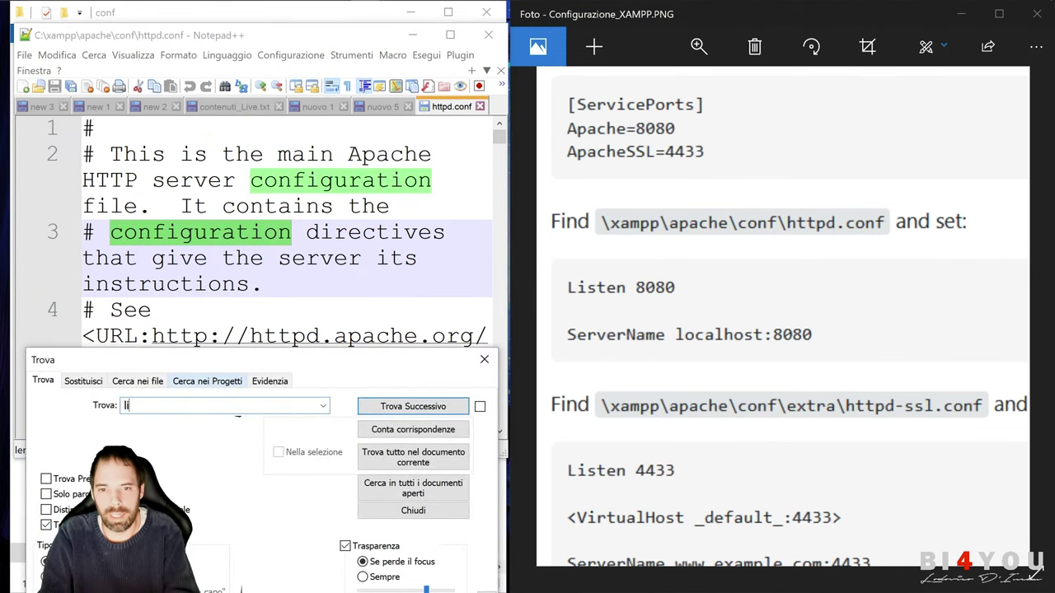
{"action": "type", "text": "sten"}
{"action": "key", "text": "Return"}
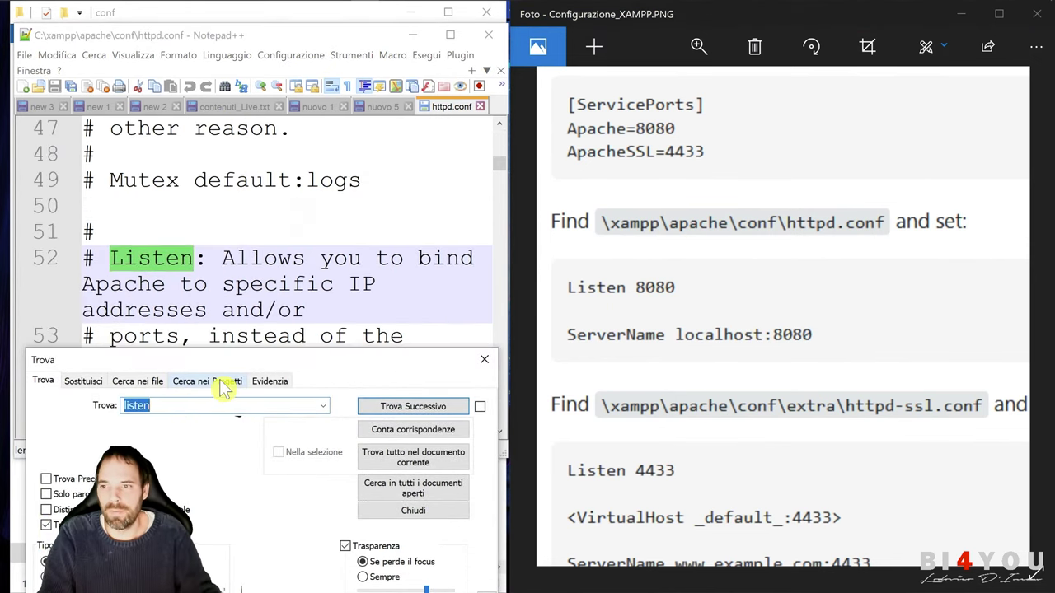
{"action": "scroll", "coordinate": [258, 262], "scroll_direction": "down", "scroll_amount": 2}
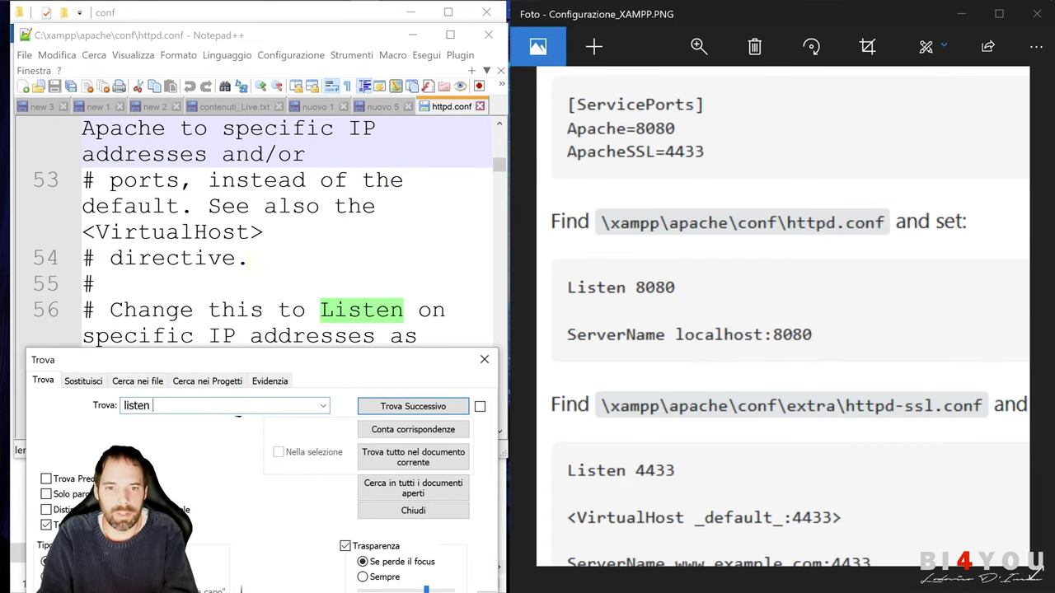
{"action": "type", "text": "80"}
{"action": "key", "text": "Return"}
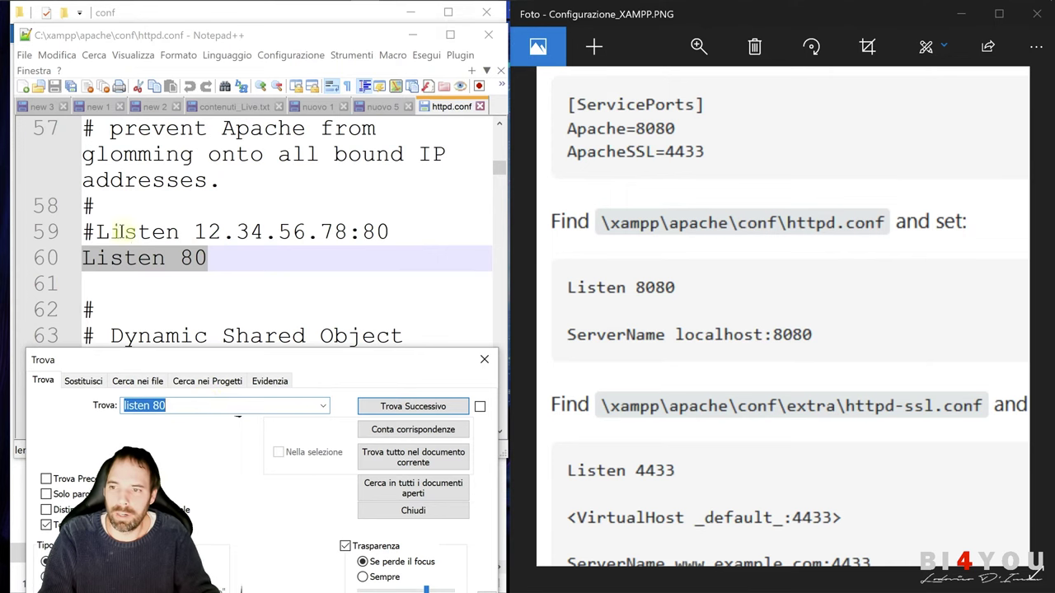
Change the active Listen directive in httpd.conf to port 8080
{"action": "left_click", "coordinate": [138, 258]}
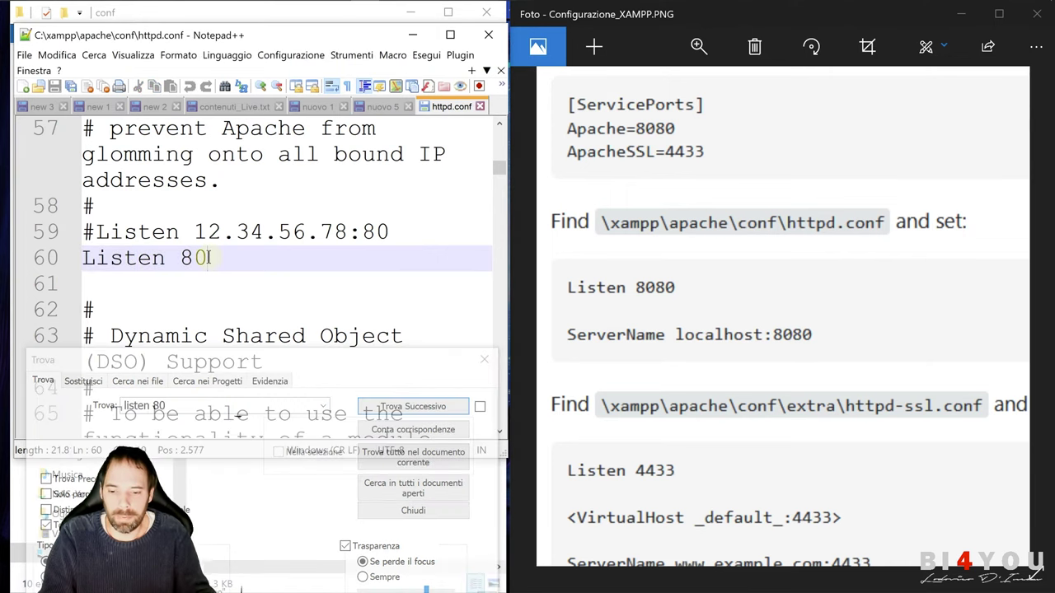
{"action": "type", "text": "80"}
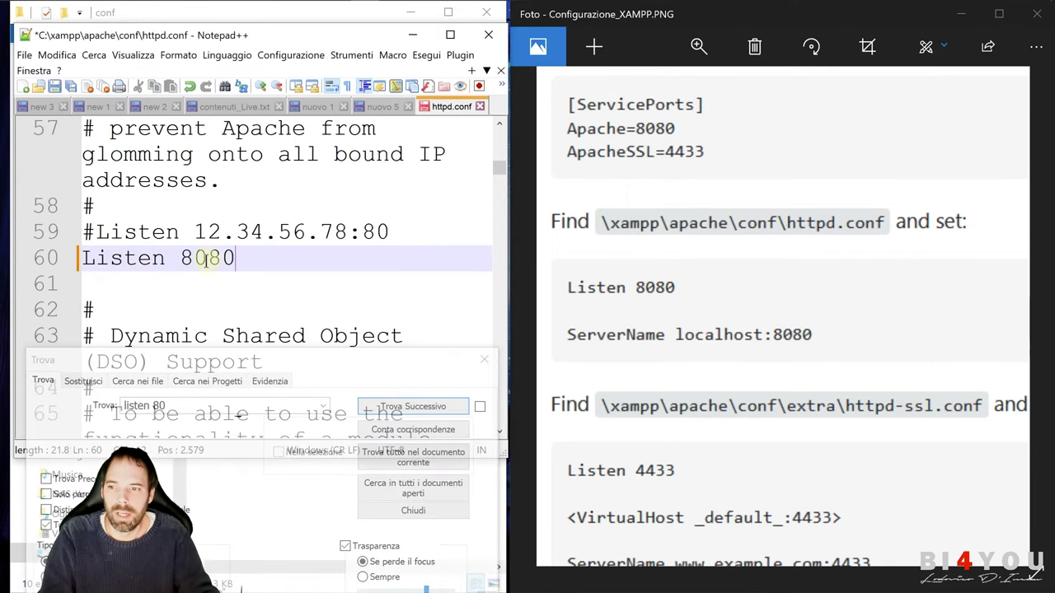
{"action": "scroll", "coordinate": [206, 258], "scroll_direction": "down", "scroll_amount": 3}
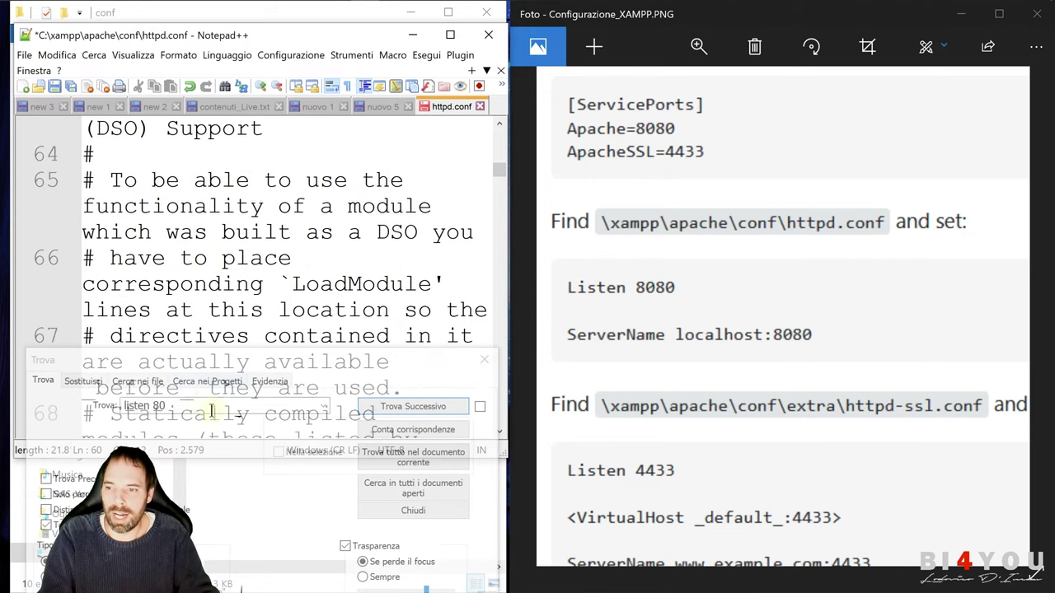
Find the ServerName localhost directive in httpd.conf and change its port to 8080
{"action": "key", "text": "ctrl+f"}
{"action": "type", "text": "servername localhost"}
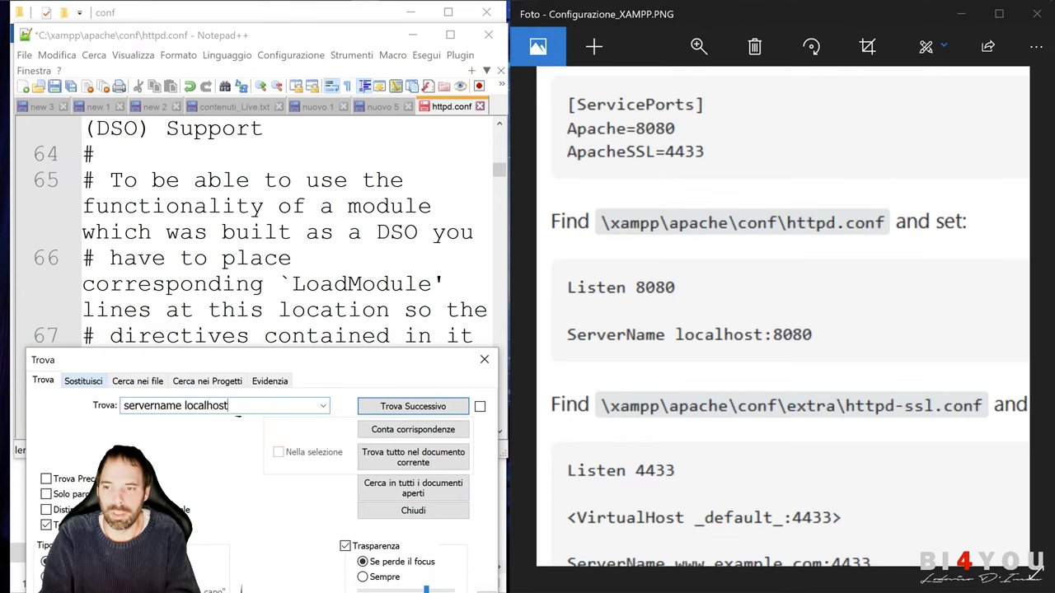
{"action": "key", "text": "Return"}
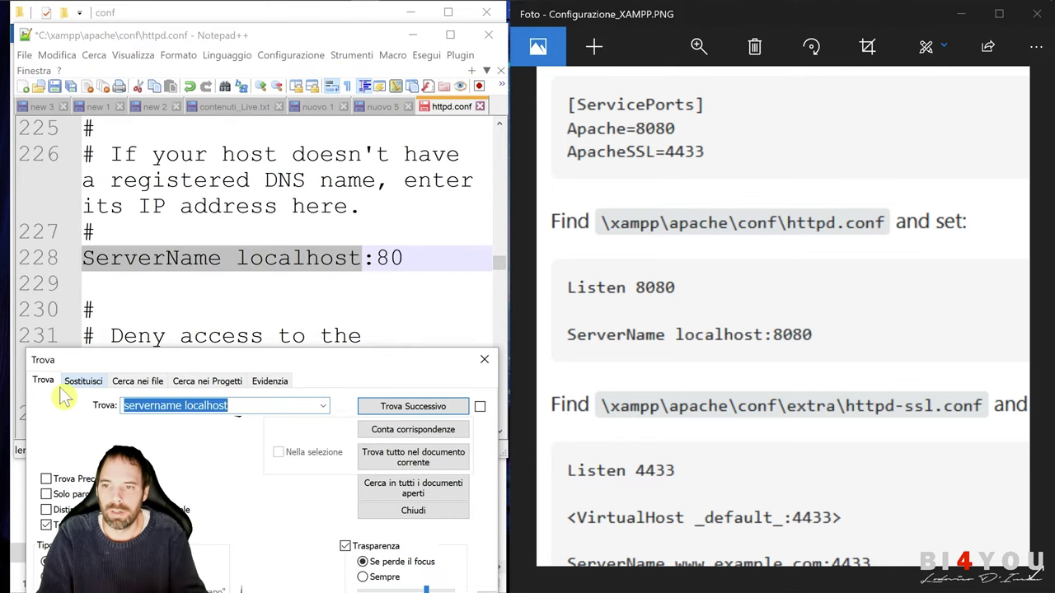
{"action": "left_click", "coordinate": [263, 258]}
{"action": "left_click_drag", "start_coordinate": [400, 258], "coordinate": [387, 257]}
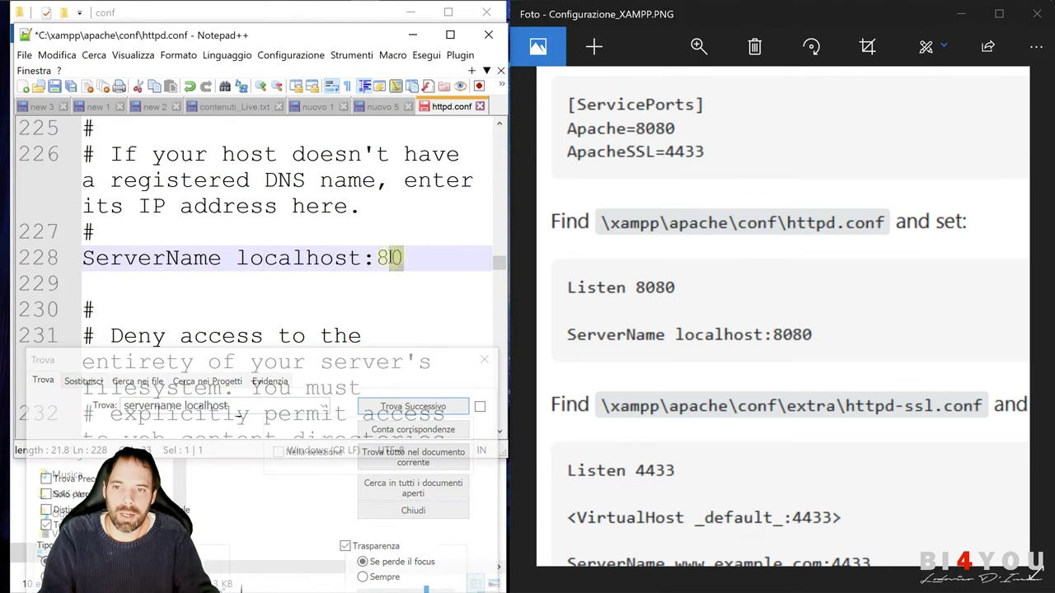
{"action": "left_click", "coordinate": [419, 258]}
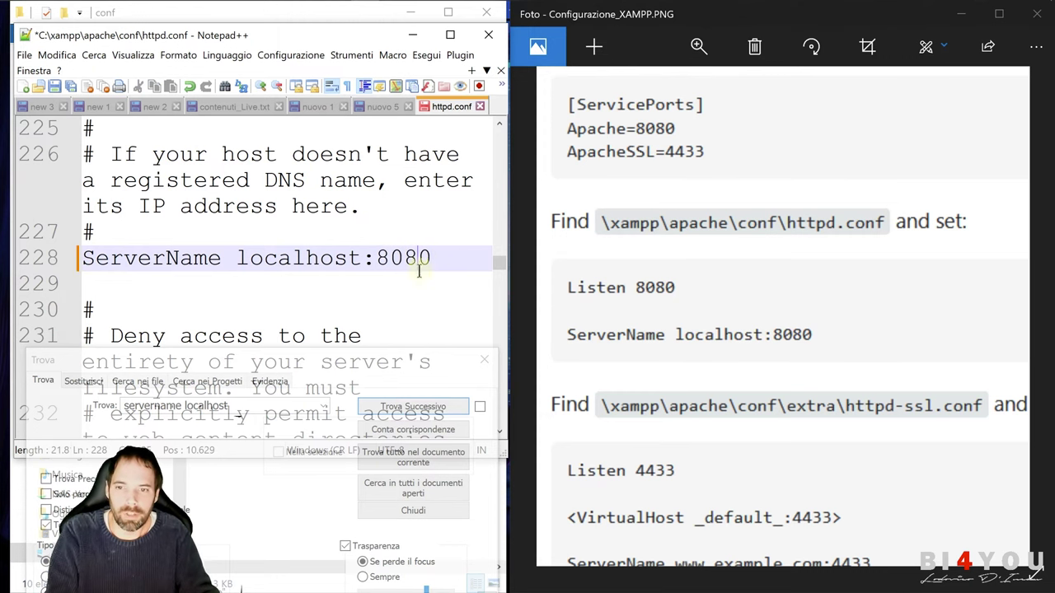
Close httpd.conf without saving the changes and minimize the editor window
{"action": "left_click", "coordinate": [480, 107]}
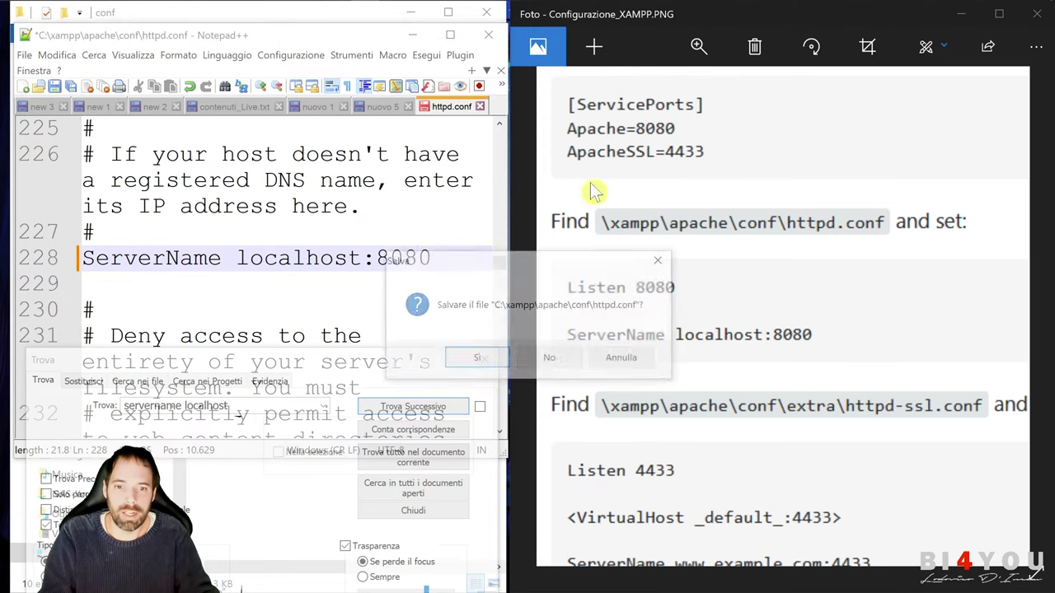
{"action": "left_click", "coordinate": [575, 357]}
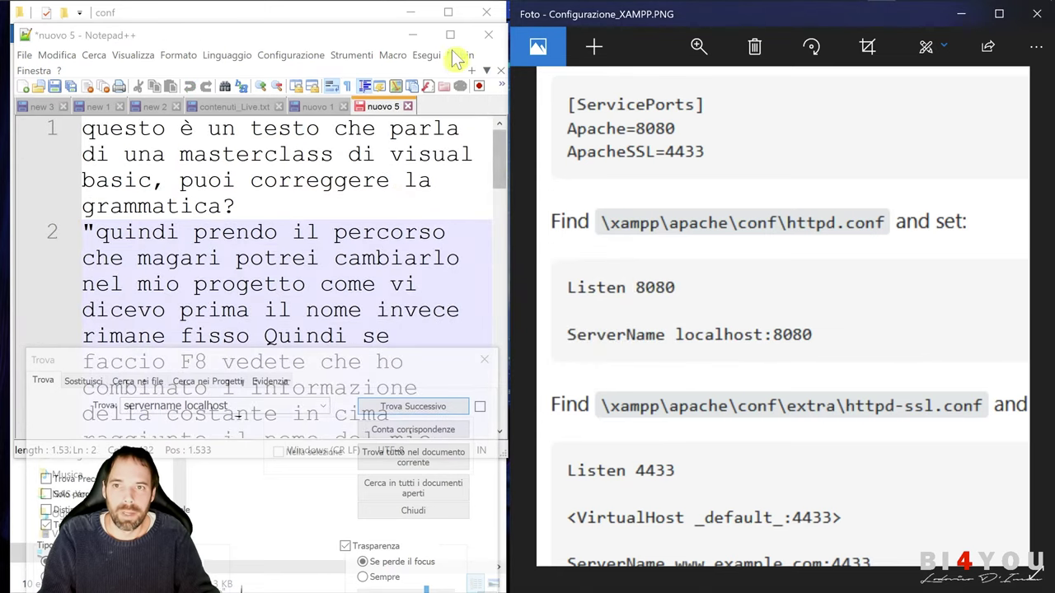
{"action": "left_click", "coordinate": [412, 34]}
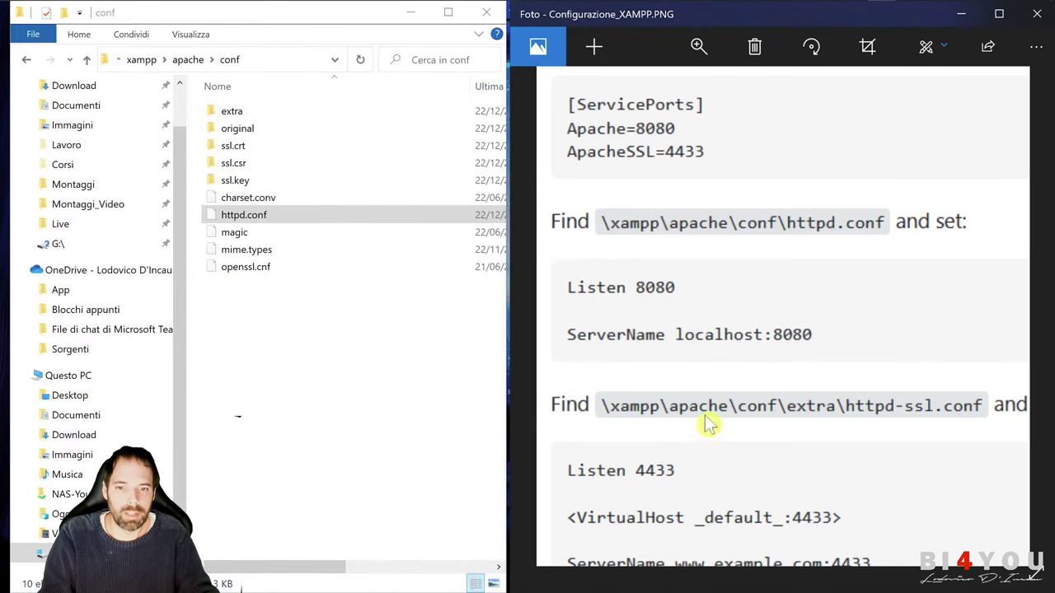
Go to the extra folder inside conf and open httpd-ssl.conf in Notepad++
{"action": "scroll", "coordinate": [696, 383], "scroll_direction": "down", "scroll_amount": 2}
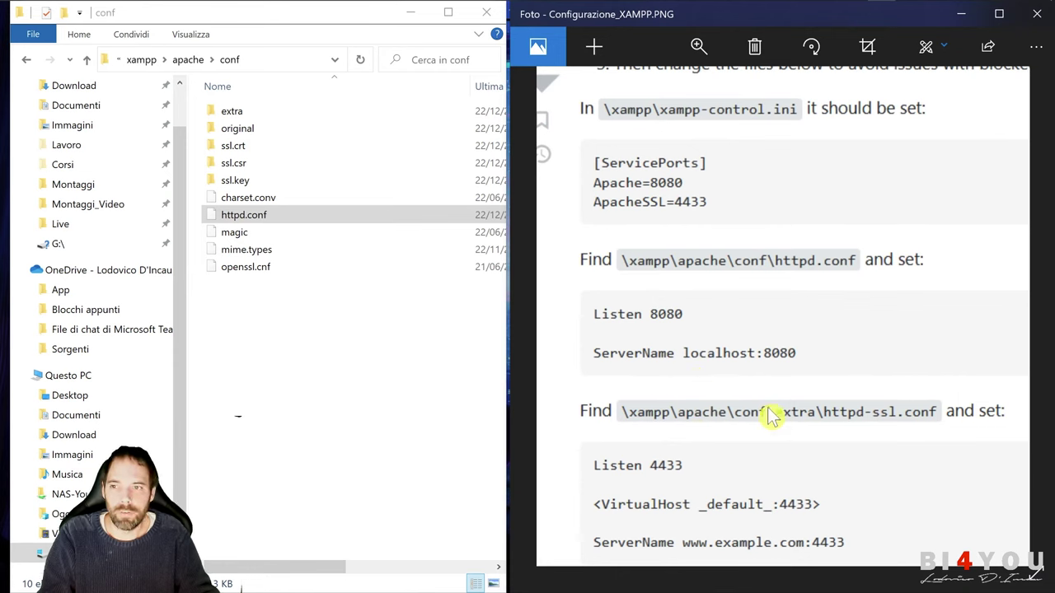
{"action": "double_click", "coordinate": [230, 110]}
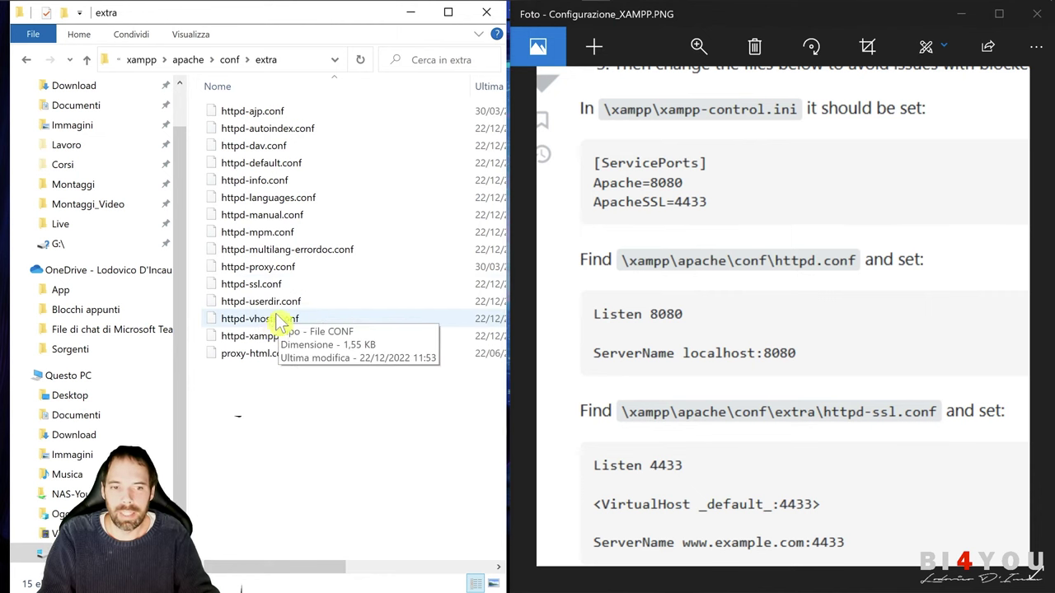
{"action": "left_click", "coordinate": [258, 289]}
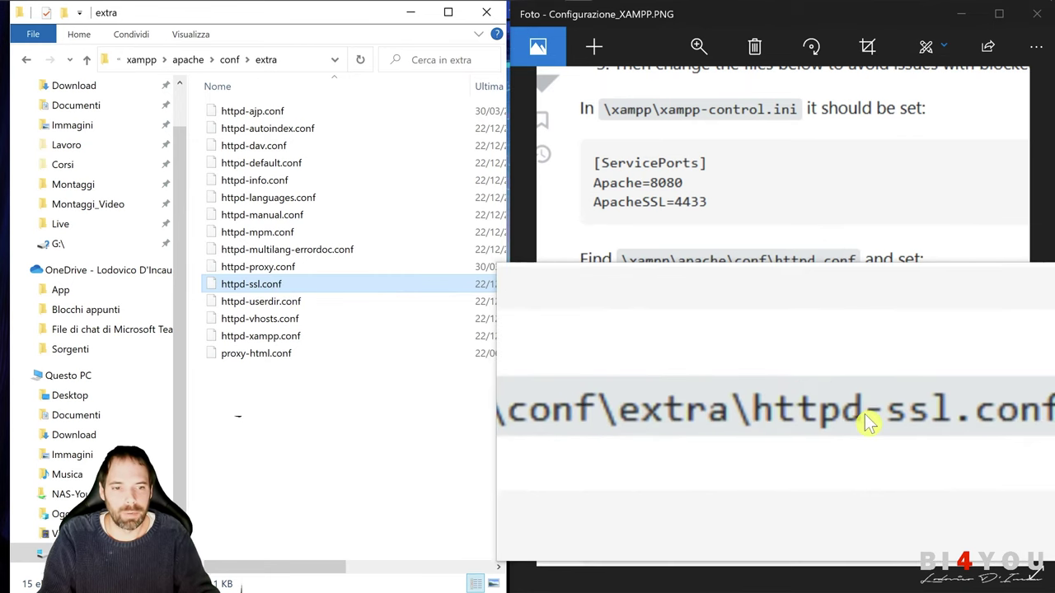
{"action": "right_click", "coordinate": [213, 284]}
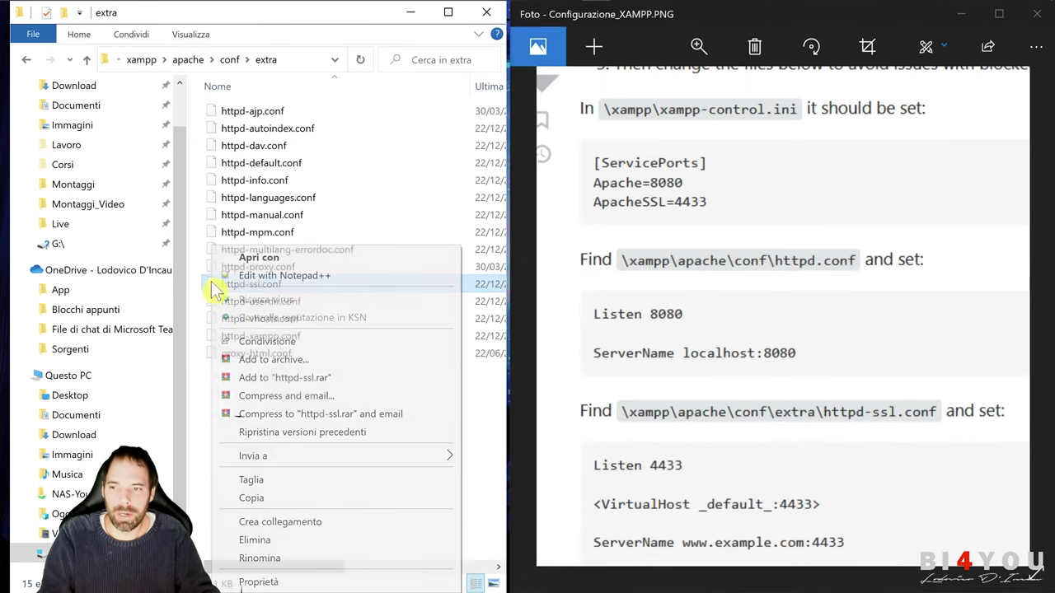
{"action": "left_click", "coordinate": [262, 277]}
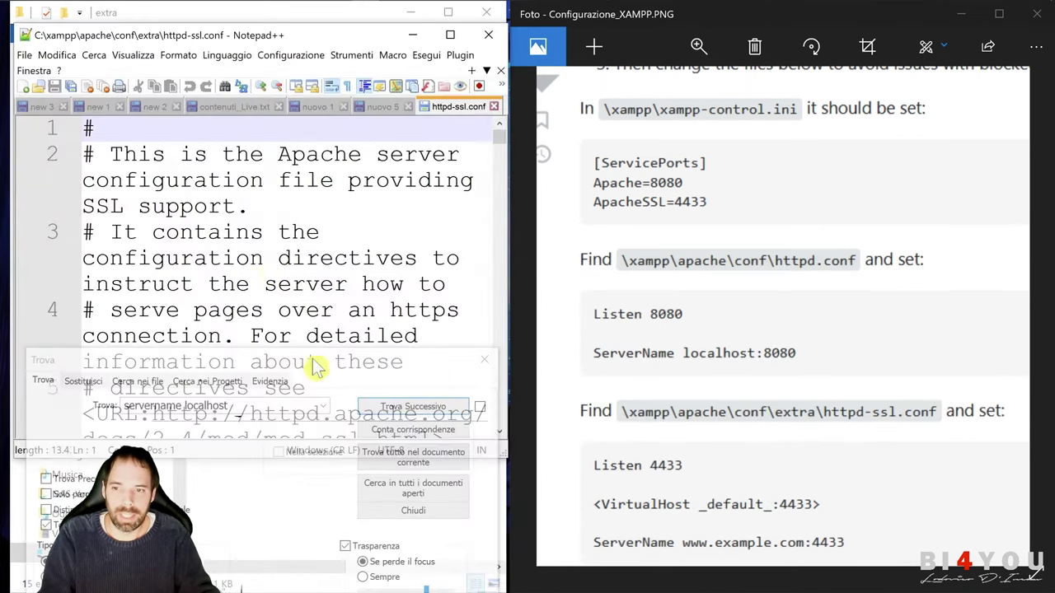
Search httpd-ssl.conf for "listen 443" and change the Listen directive's port to 4433
{"action": "left_click", "coordinate": [657, 464]}
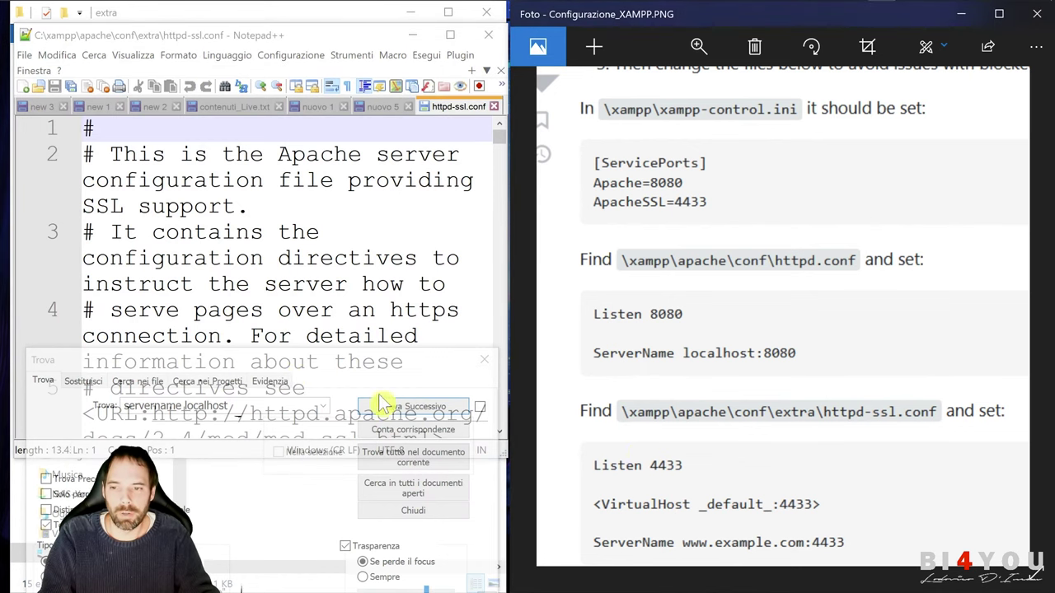
{"action": "left_click", "coordinate": [280, 367]}
{"action": "type", "text": "listen 443"}
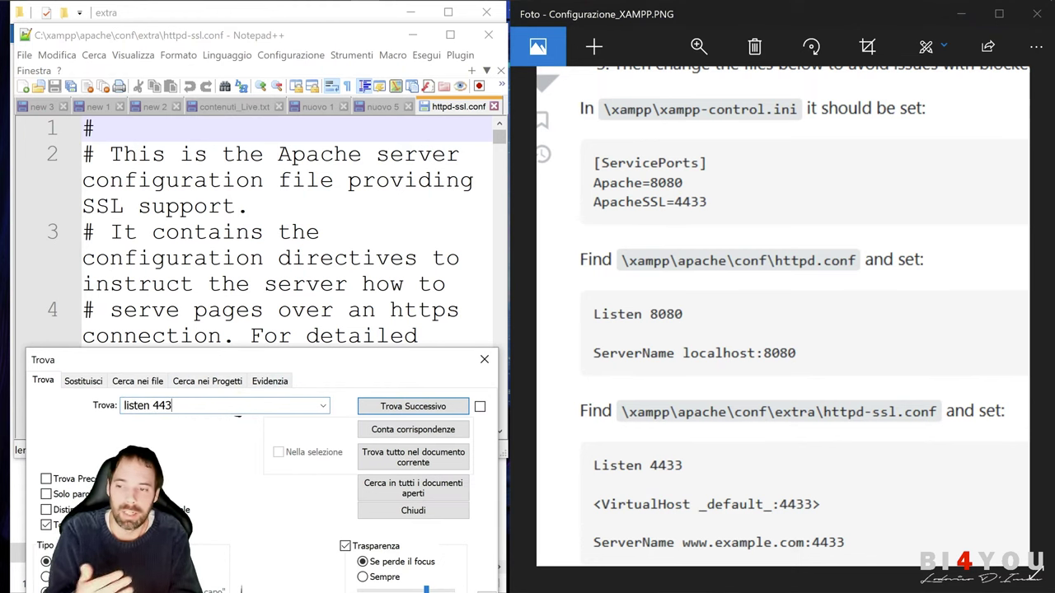
{"action": "key", "text": "Return"}
{"action": "left_click", "coordinate": [278, 257]}
{"action": "type", "text": "33"}
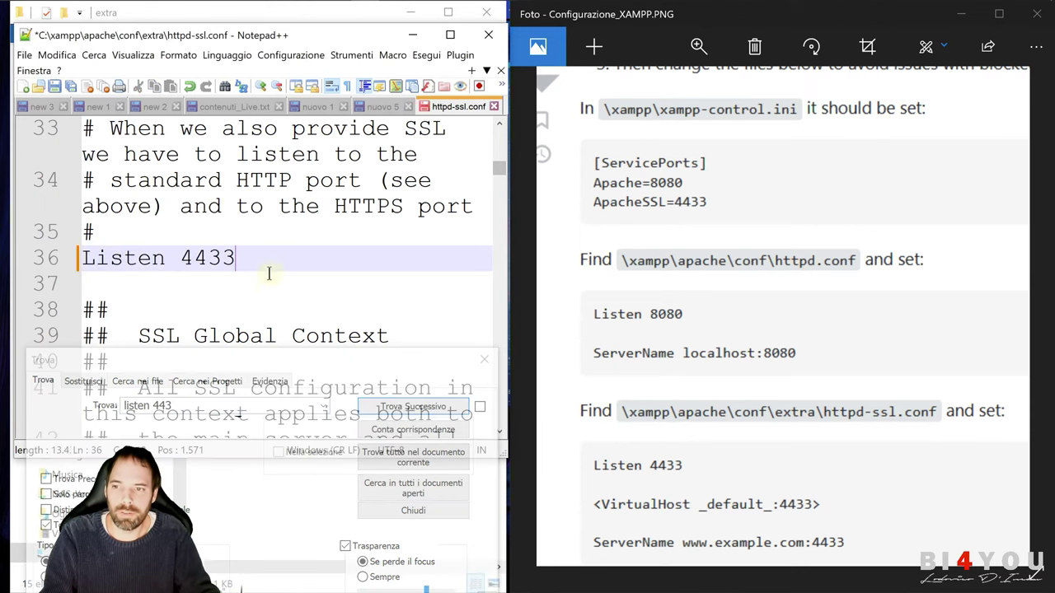
{"action": "left_click", "coordinate": [219, 406]}
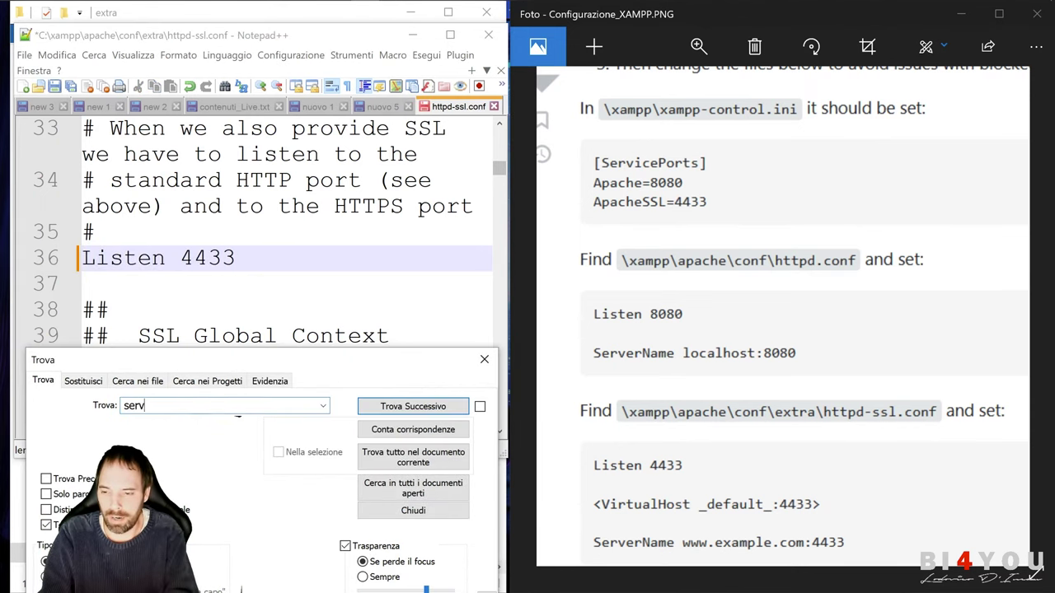
{"action": "key", "text": "Return"}
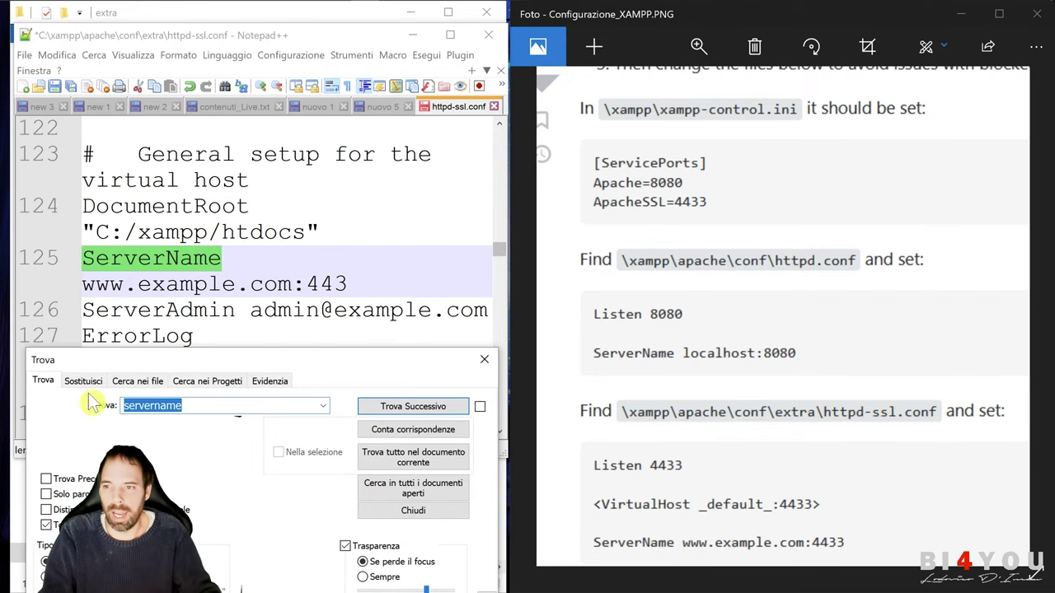
{"action": "scroll", "coordinate": [261, 274], "scroll_direction": "down", "scroll_amount": 1}
{"action": "left_click", "coordinate": [165, 207]}
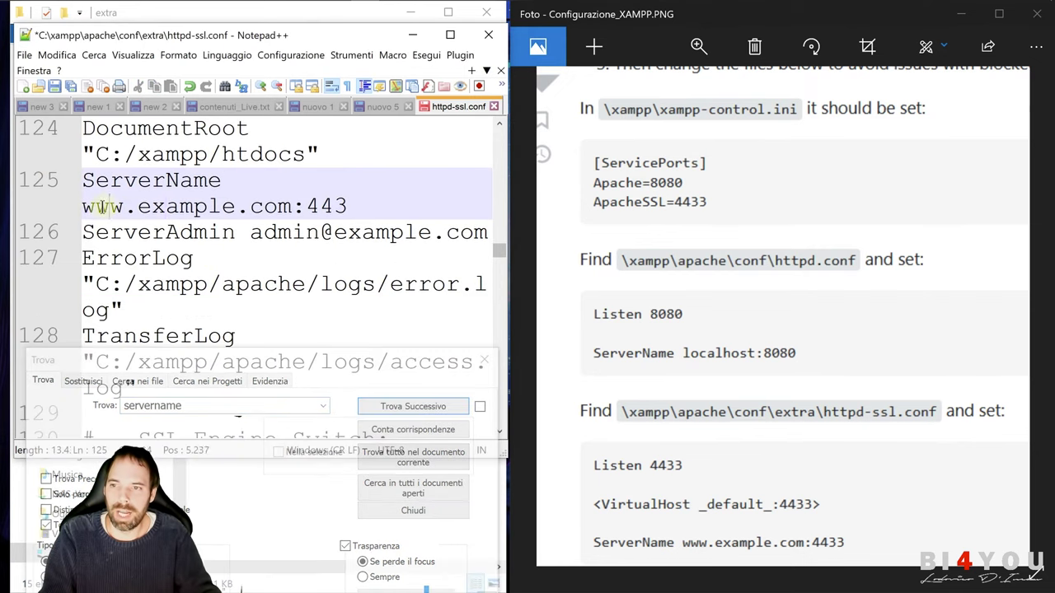
{"action": "left_click_drag", "start_coordinate": [96, 206], "coordinate": [342, 206]}
{"action": "left_click", "coordinate": [355, 206]}
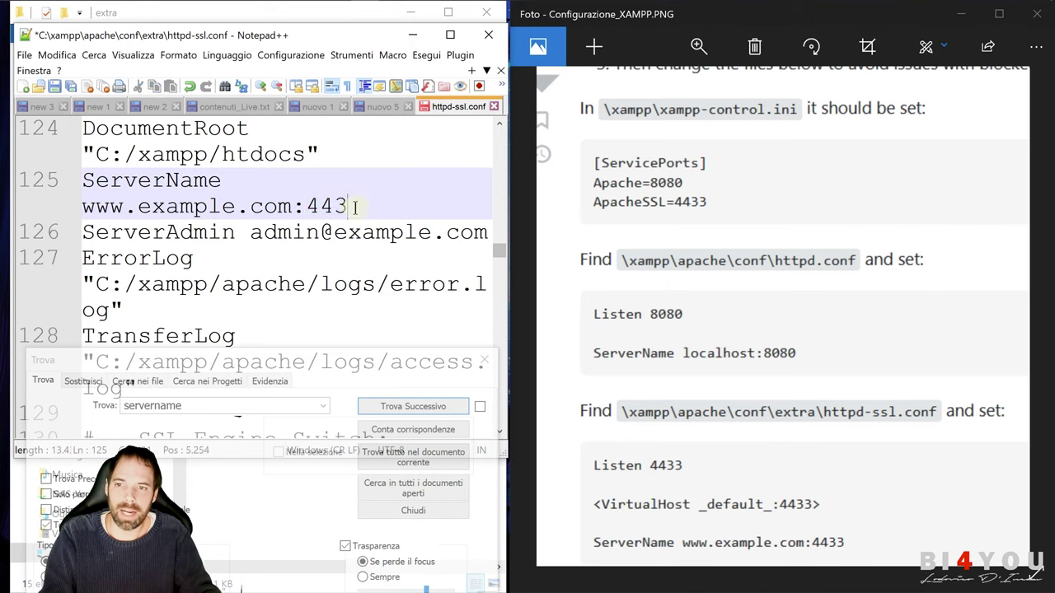
{"action": "type", "text": "3"}
{"action": "key", "text": "Down"}
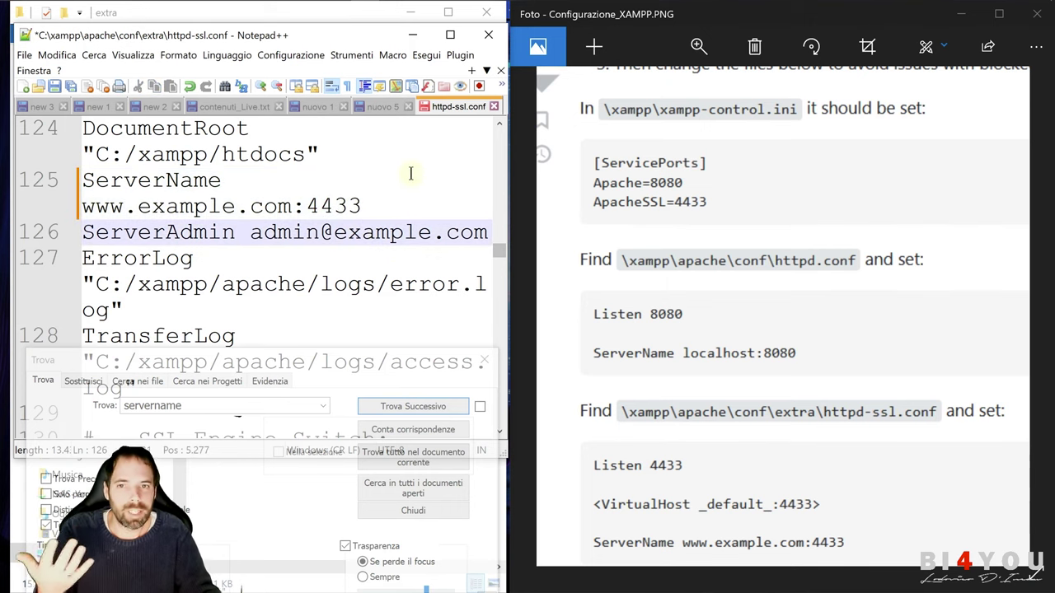
Close httpd-ssl.conf without saving the changes, and minimize the editor and the reference image
{"action": "left_click", "coordinate": [494, 107]}
{"action": "left_click", "coordinate": [577, 356]}
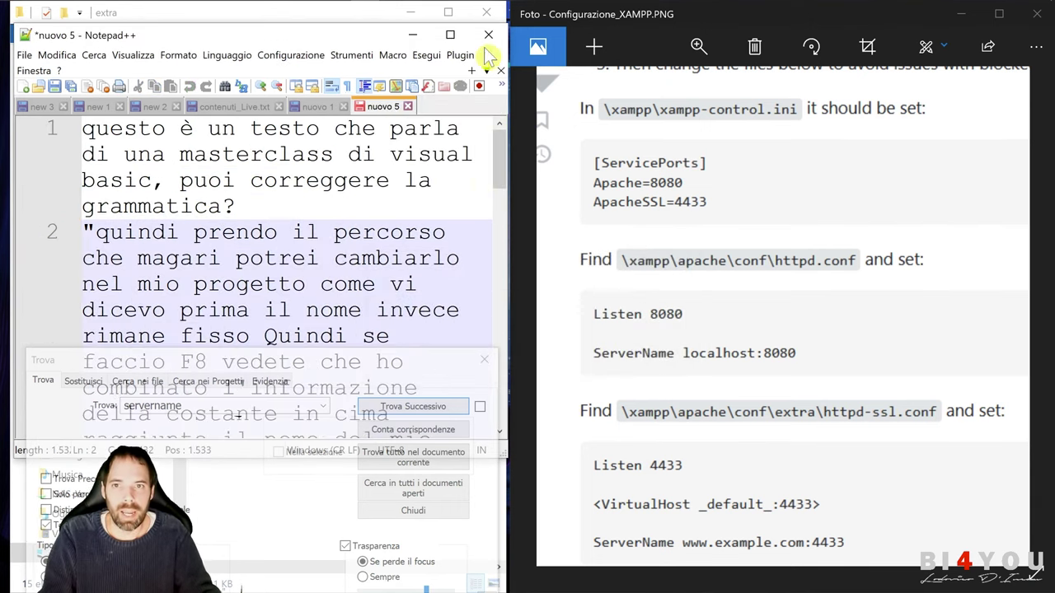
{"action": "left_click", "coordinate": [405, 185]}
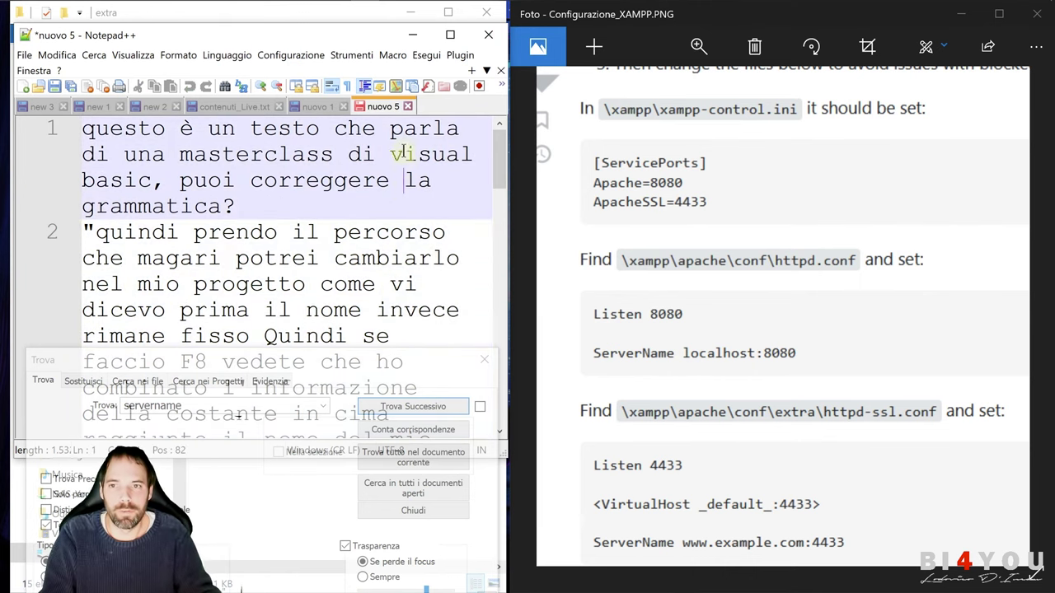
{"action": "left_click", "coordinate": [412, 35]}
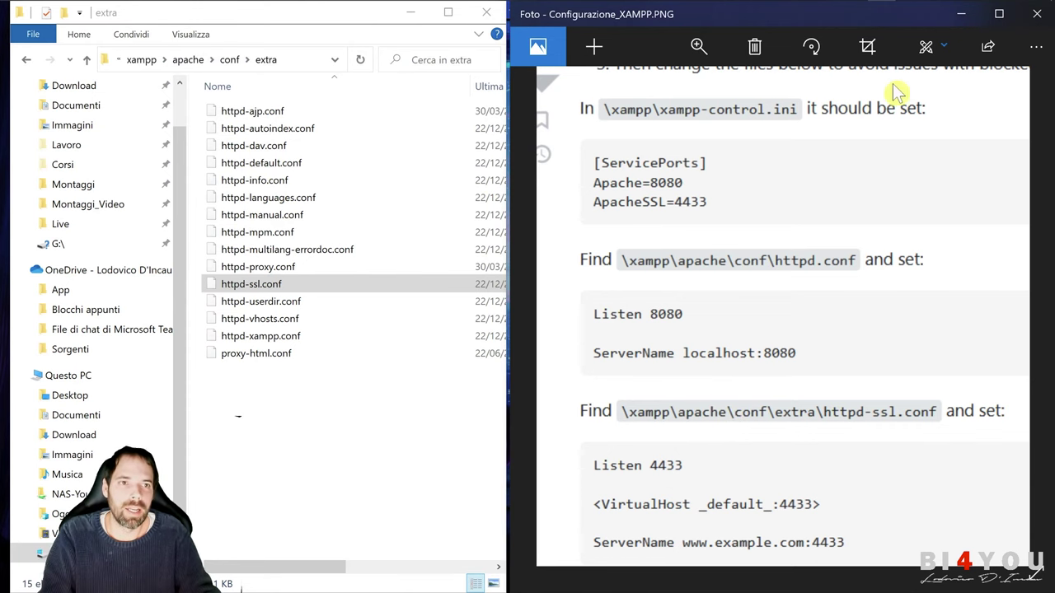
{"action": "left_click", "coordinate": [960, 14]}
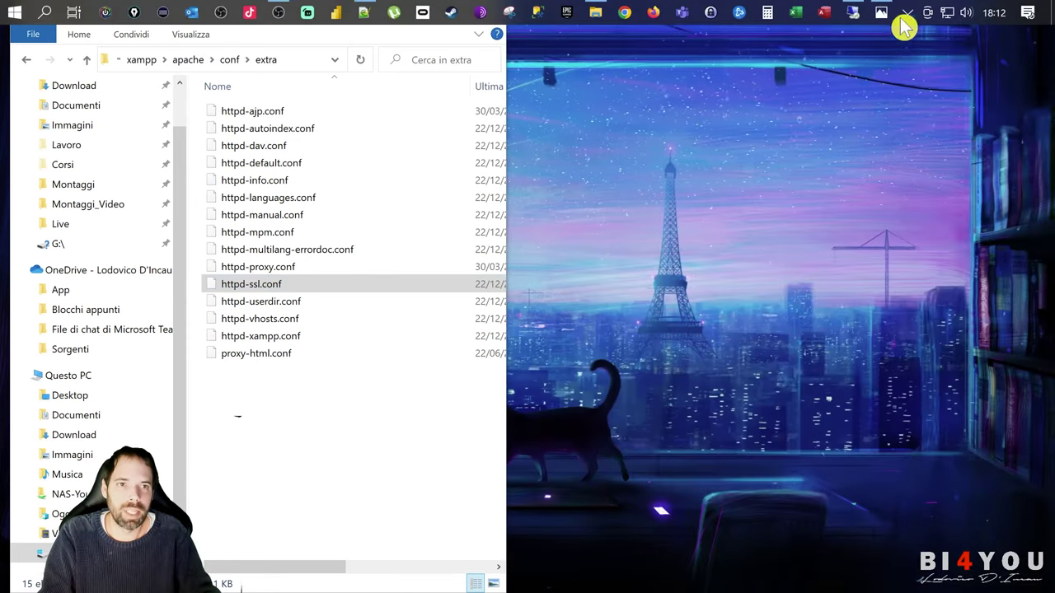
Bring up the XAMPP Control Panel to view the Apache module, and minimize it together with the extra folder window
{"action": "left_click", "coordinate": [907, 12]}
{"action": "left_click", "coordinate": [858, 41]}
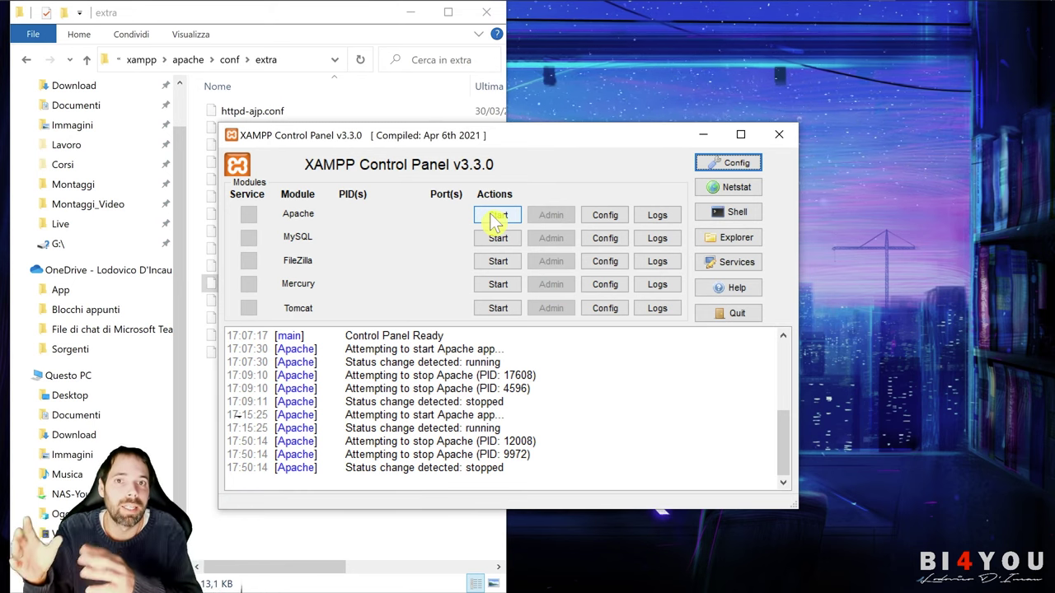
{"action": "left_click", "coordinate": [703, 136]}
{"action": "left_click", "coordinate": [407, 14]}
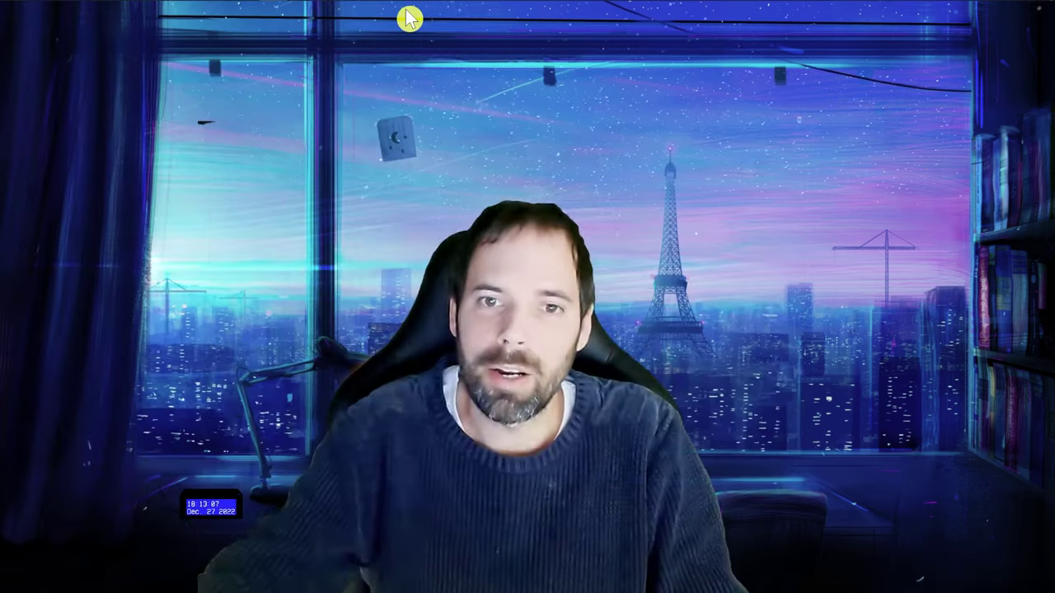